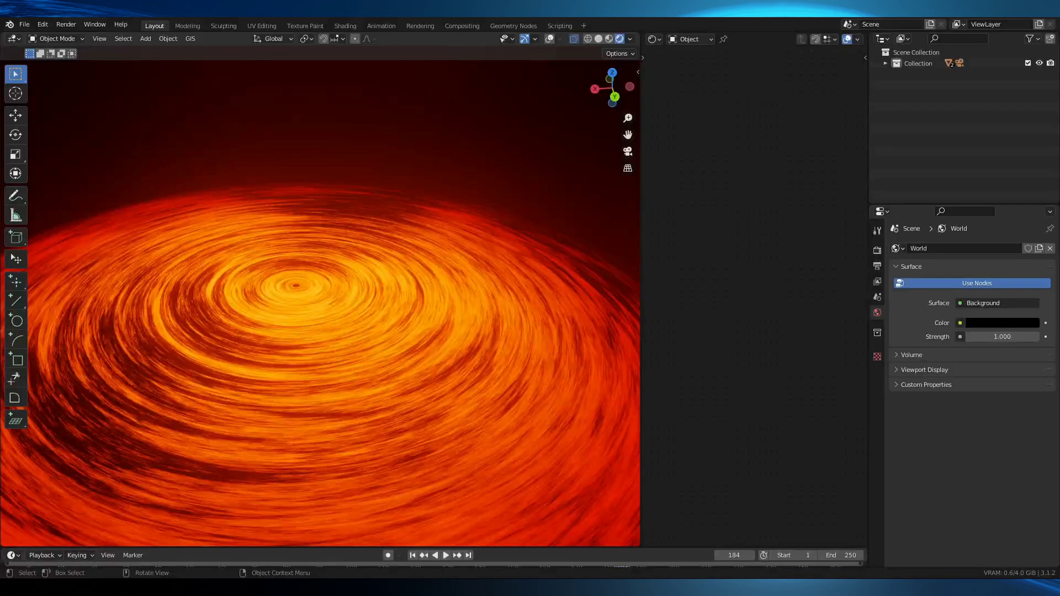
Step: Add a Mesh > Ico Sphere (6 subdivisions, 1 m radius) at the origin over the disk
{"action": "key", "text": "shift+a"}
Step: Show the sphere in Material Preview shading, widen the node editor, and create Material.007 for it
{"action": "left_click", "coordinate": [427, 305]}
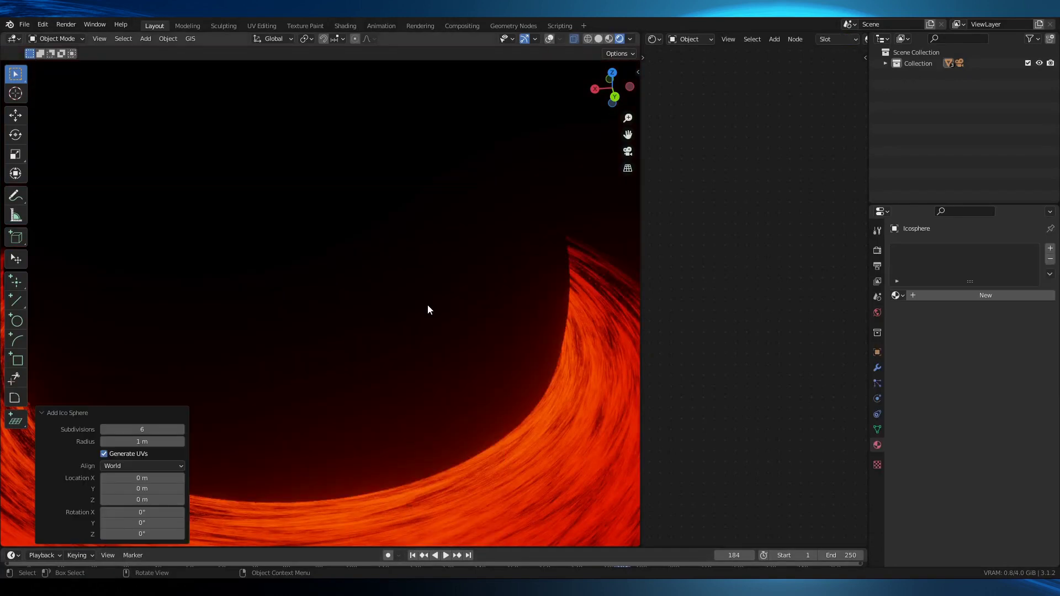
{"action": "scroll", "coordinate": [434, 322], "scroll_direction": "down", "scroll_amount": 2}
{"action": "scroll", "coordinate": [434, 322], "scroll_direction": "down", "scroll_amount": 2}
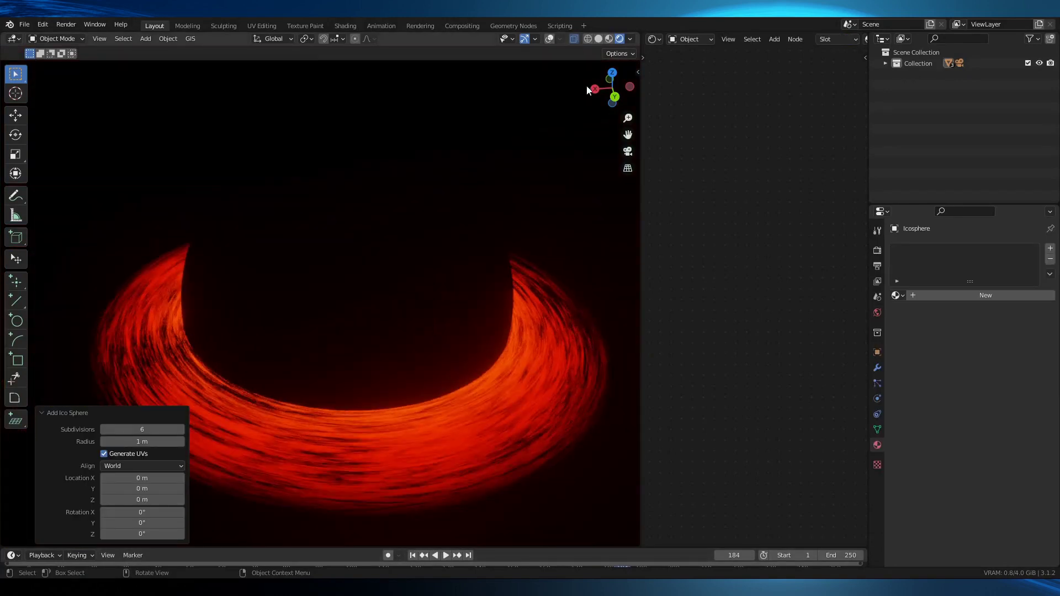
{"action": "left_click", "coordinate": [607, 38]}
{"action": "right_click", "coordinate": [410, 212]}
{"action": "left_click", "coordinate": [409, 212]}
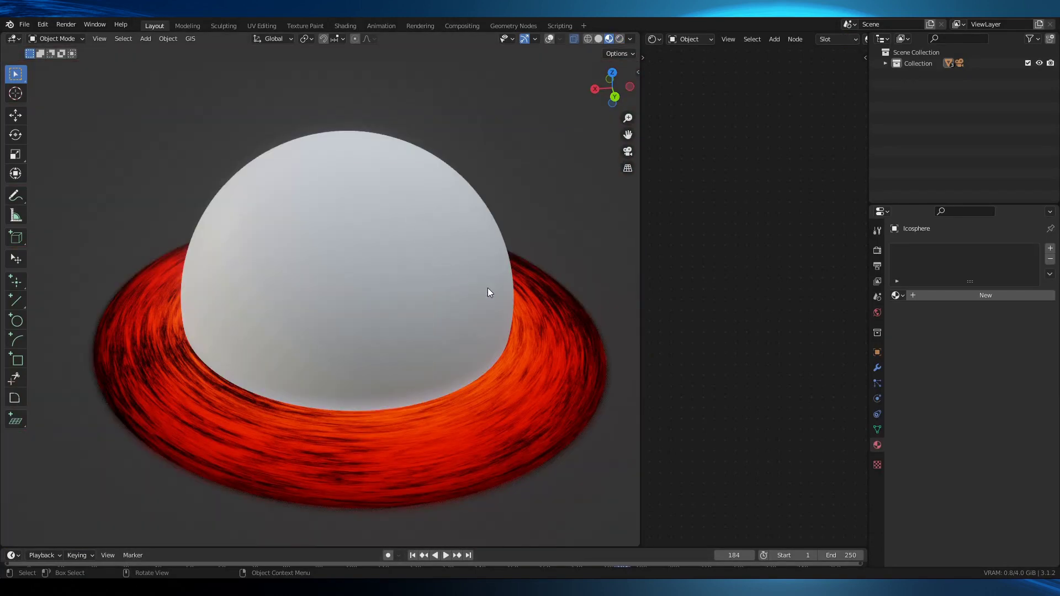
{"action": "left_click_drag", "start_coordinate": [641, 291], "coordinate": [535, 290]}
{"action": "left_click", "coordinate": [877, 249]}
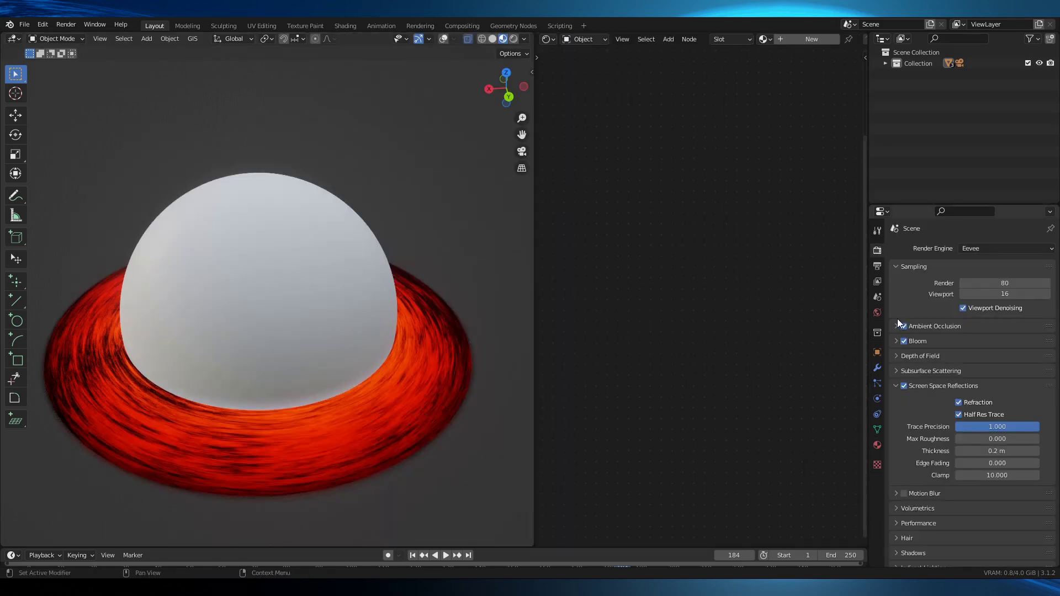
{"action": "mouse_move", "coordinate": [1048, 344]}
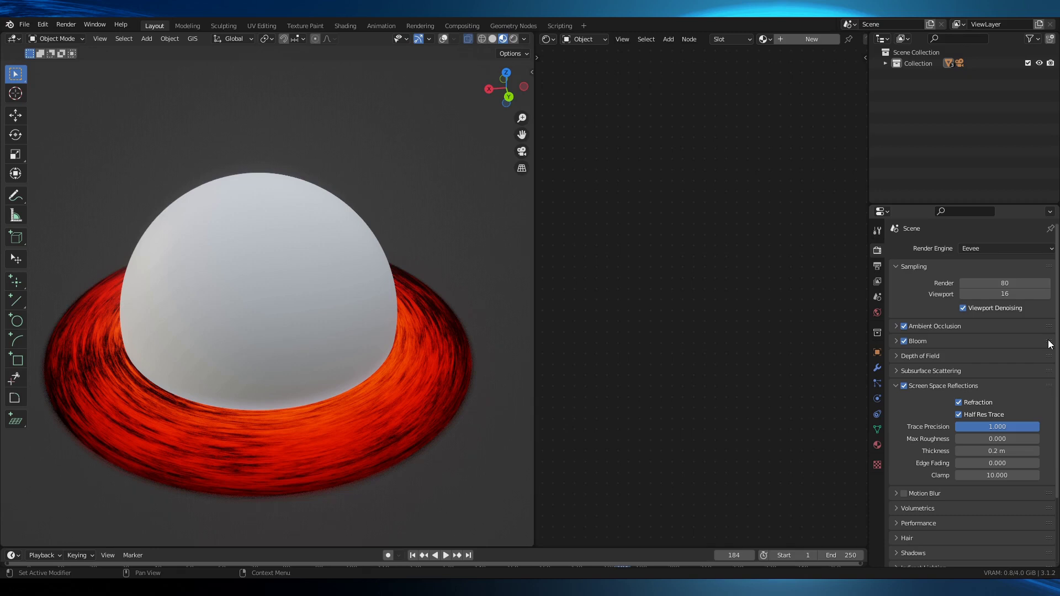
{"action": "left_click", "coordinate": [812, 40]}
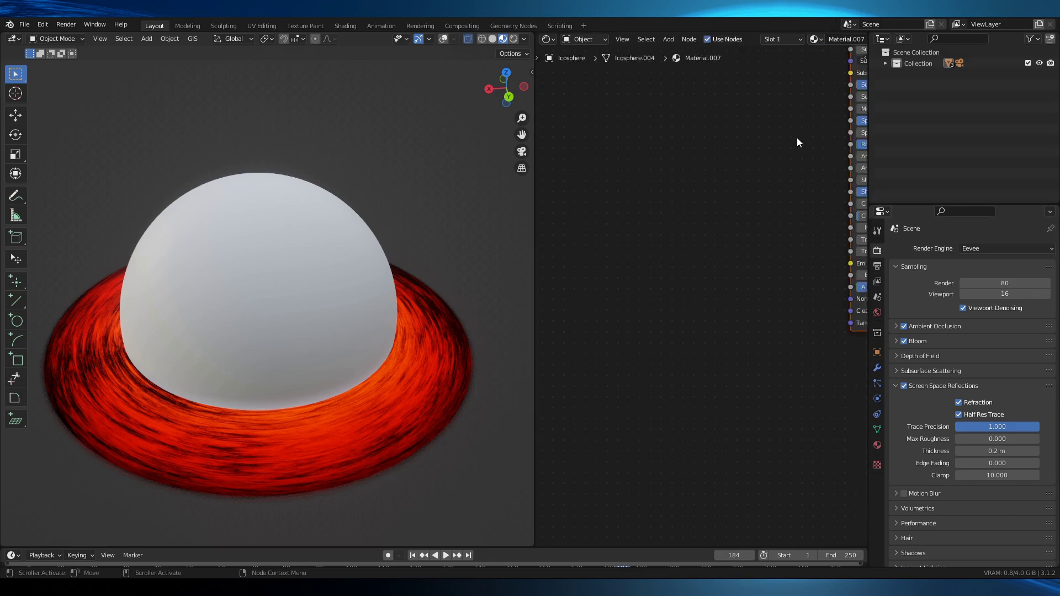
Step: Set Blend Mode Alpha Hashed, Shadow Mode None, Screen Space Refraction on, Roughness 0 and Transmission 1
{"action": "middle_click_drag", "start_coordinate": [797, 143], "coordinate": [705, 249]}
{"action": "left_click", "coordinate": [877, 445]}
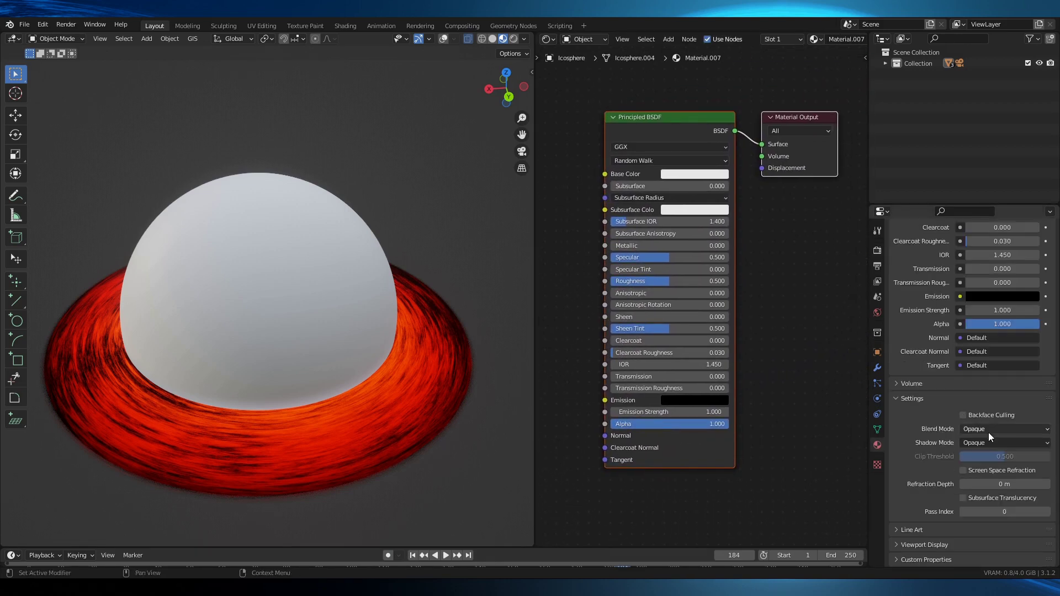
{"action": "left_click", "coordinate": [989, 431]}
{"action": "left_click", "coordinate": [990, 469]}
{"action": "left_click", "coordinate": [989, 445]}
{"action": "left_click", "coordinate": [963, 471]}
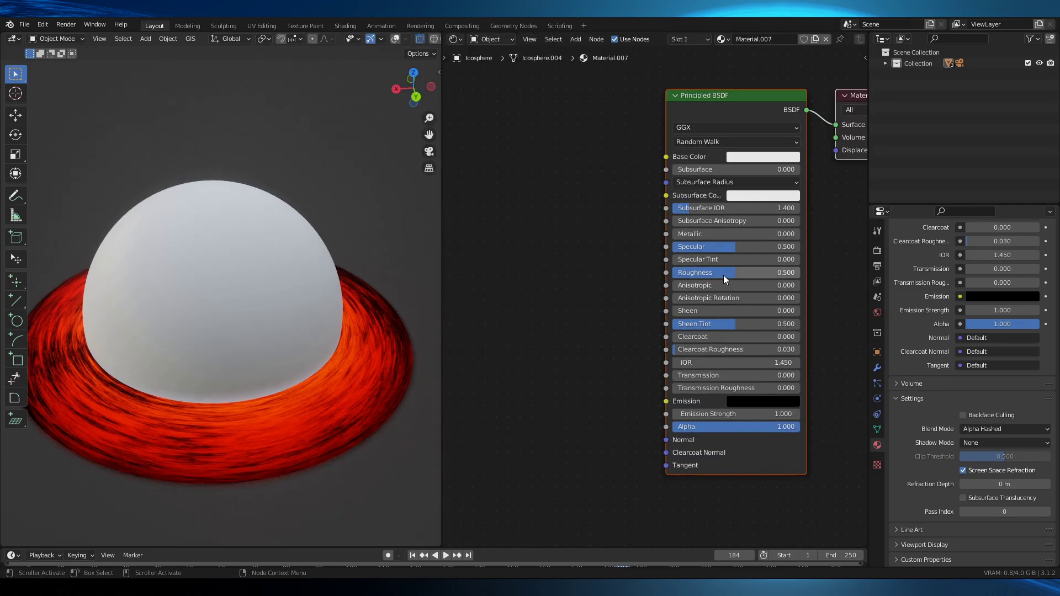
{"action": "left_click_drag", "start_coordinate": [723, 275], "coordinate": [672, 276]}
{"action": "left_click_drag", "start_coordinate": [672, 375], "coordinate": [770, 373]}
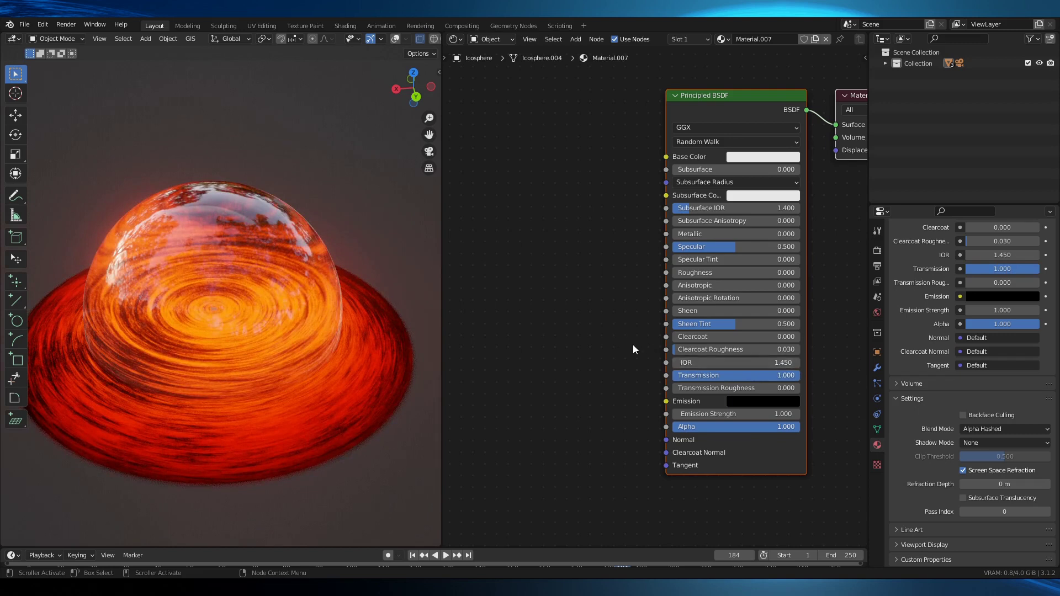
{"action": "scroll", "coordinate": [632, 359], "scroll_direction": "down", "scroll_amount": 2}
Step: Place the ColorRamp node left of the shader and widen it
{"action": "left_click", "coordinate": [548, 282]}
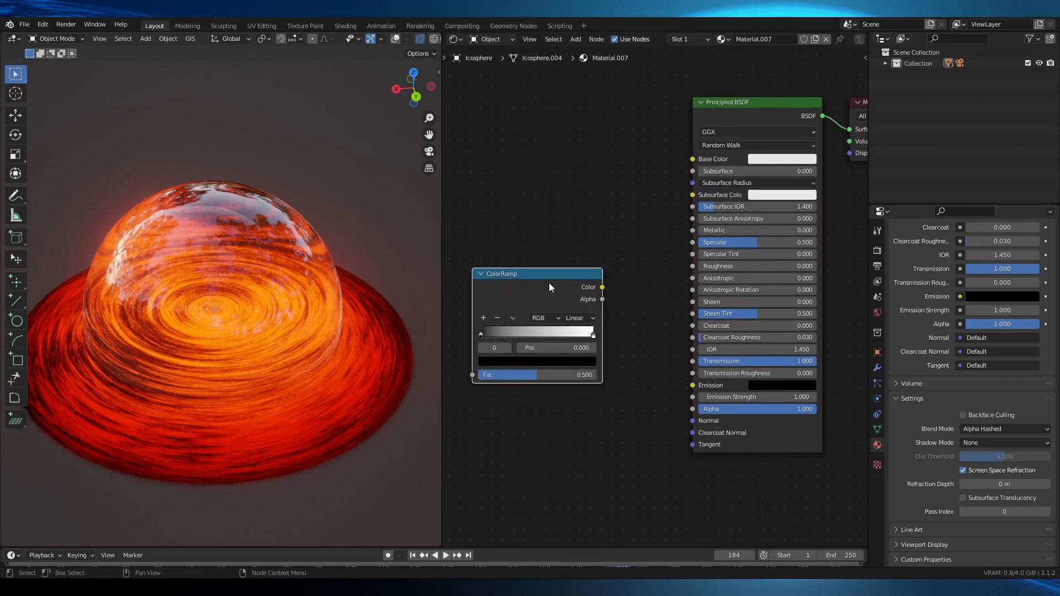
{"action": "middle_click_drag", "start_coordinate": [549, 282], "coordinate": [594, 293]}
{"action": "left_click_drag", "start_coordinate": [556, 313], "coordinate": [457, 311]}
{"action": "middle_click_drag", "start_coordinate": [571, 220], "coordinate": [696, 175]}
Step: Add a Layer Weight node with Blend 0.950 and feed its Facing output into the ColorRamp Fac
{"action": "key", "text": "shift+a"}
{"action": "type", "text": "la"}
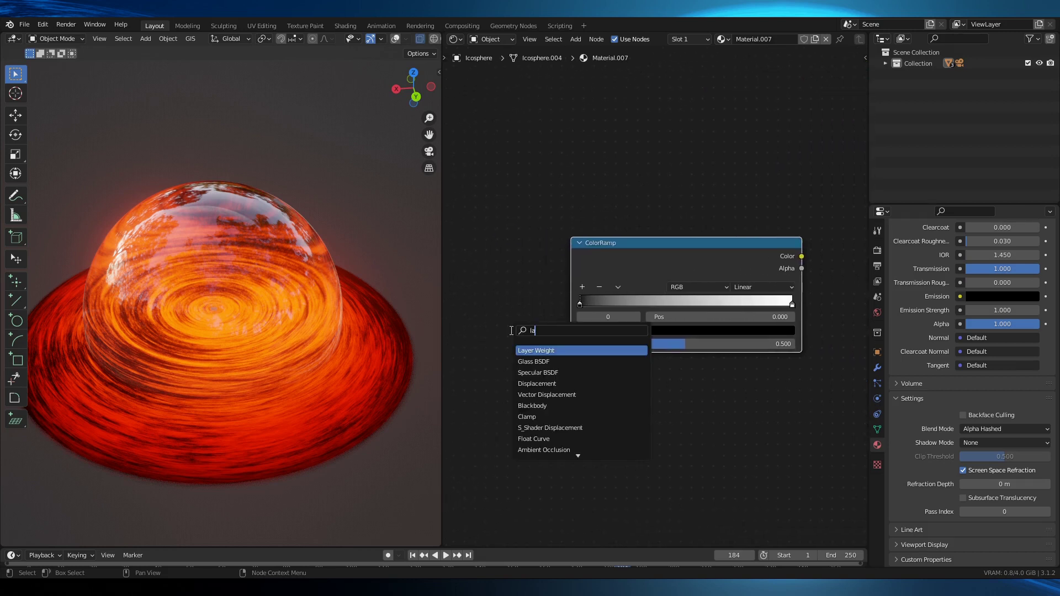
{"action": "key", "text": "Return"}
{"action": "left_click", "coordinate": [476, 332]}
{"action": "scroll", "coordinate": [505, 350], "scroll_direction": "up", "scroll_amount": 2}
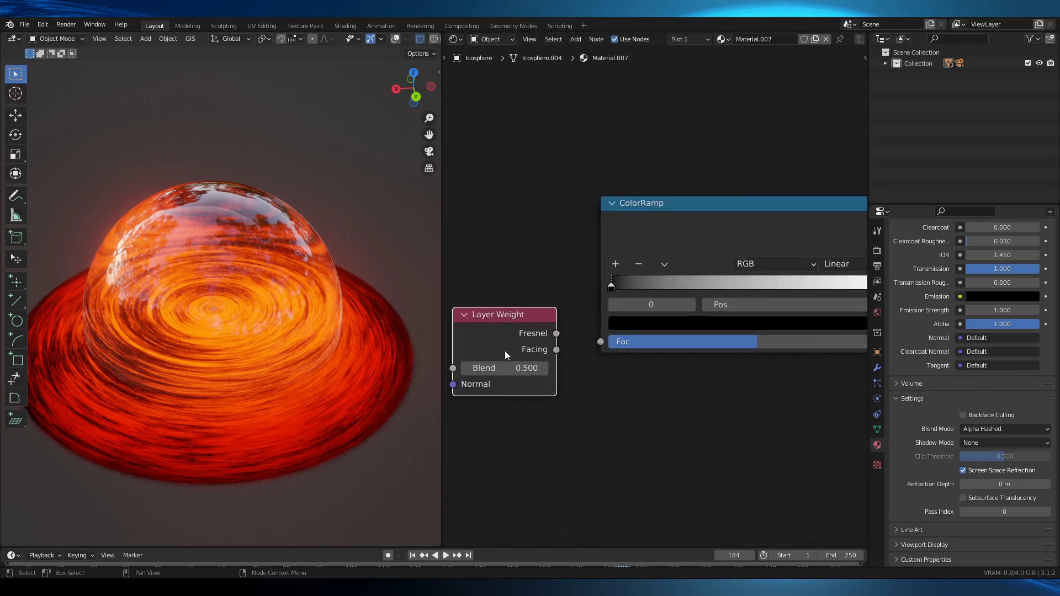
{"action": "scroll", "coordinate": [505, 351], "scroll_direction": "up", "scroll_amount": 2}
{"action": "left_click", "coordinate": [562, 341]}
{"action": "key", "text": "BackSpace"}
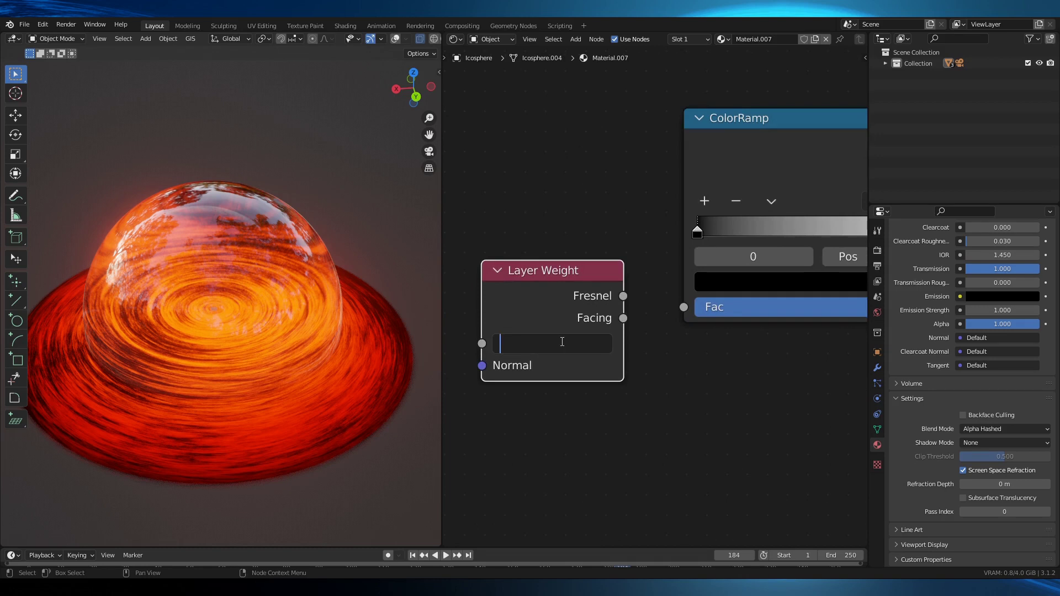
{"action": "type", "text": ".95"}
{"action": "key", "text": "Return"}
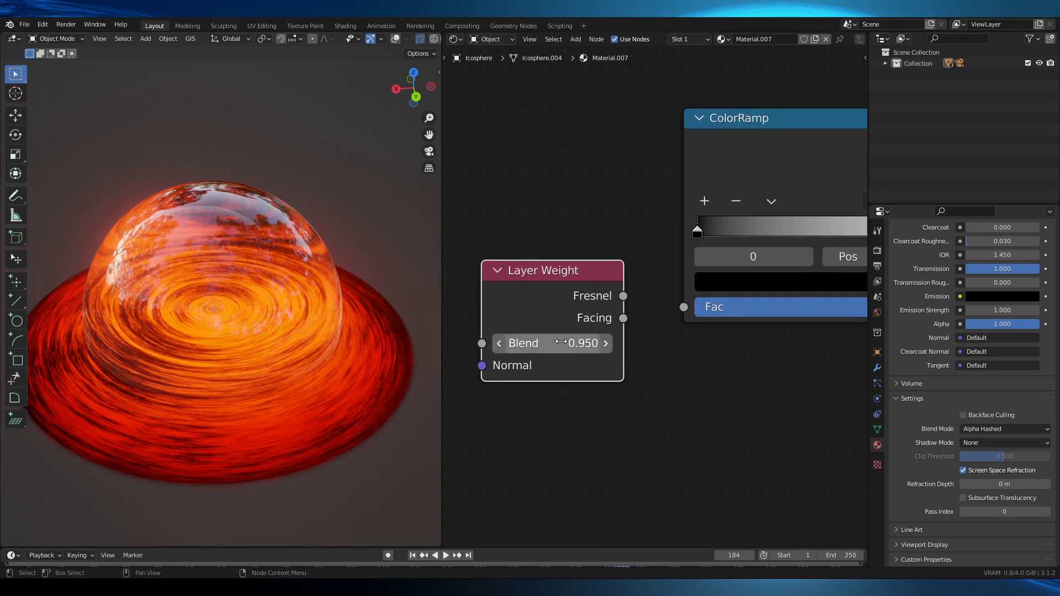
{"action": "left_click_drag", "start_coordinate": [623, 319], "coordinate": [681, 309]}
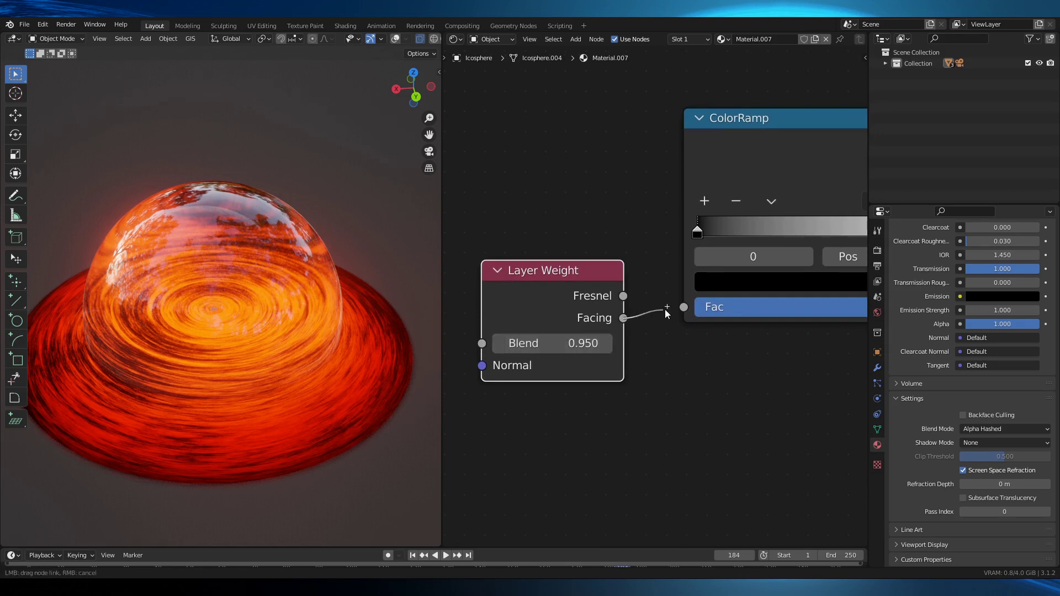
{"action": "scroll", "coordinate": [677, 349], "scroll_direction": "down", "scroll_amount": 3}
Step: Add a Math Power node (exponent -2) taking the ramp's Color and driving the shader's IOR
{"action": "key", "text": "shift+a"}
{"action": "type", "text": "ma"}
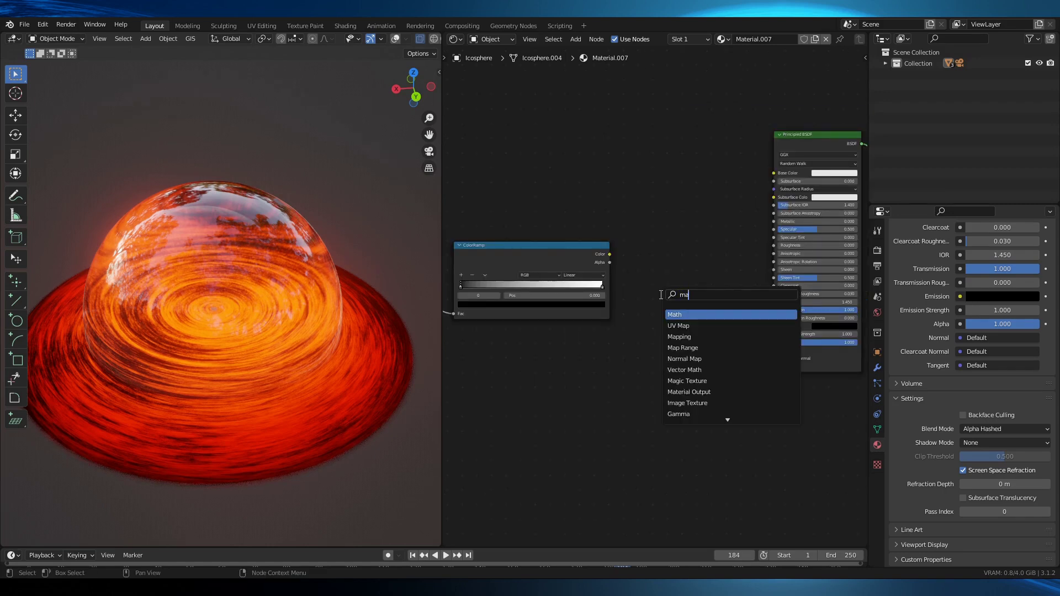
{"action": "type", "text": "th"}
{"action": "left_click", "coordinate": [675, 314]}
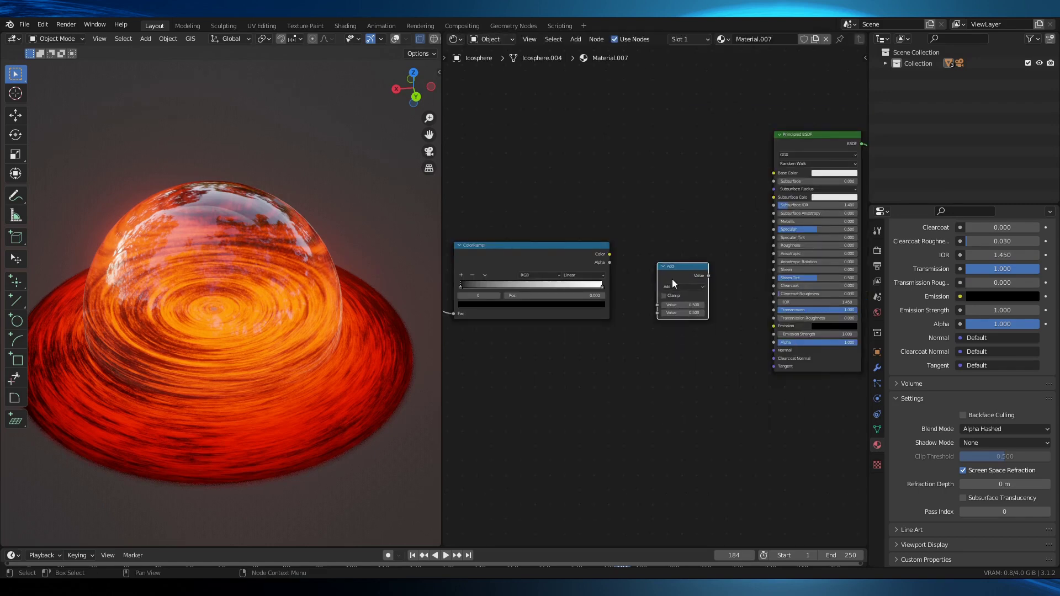
{"action": "left_click", "coordinate": [672, 279]}
{"action": "scroll", "coordinate": [680, 295], "scroll_direction": "up", "scroll_amount": 3}
{"action": "scroll", "coordinate": [680, 296], "scroll_direction": "up", "scroll_amount": 2}
{"action": "left_click", "coordinate": [675, 278]}
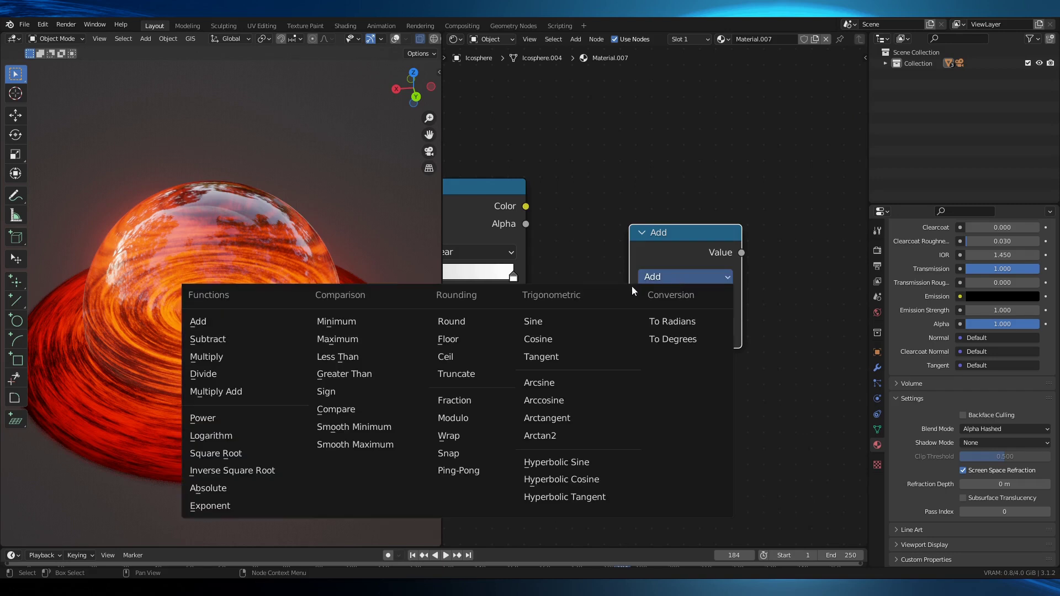
{"action": "left_click", "coordinate": [240, 418]}
{"action": "scroll", "coordinate": [595, 228], "scroll_direction": "down", "scroll_amount": 2}
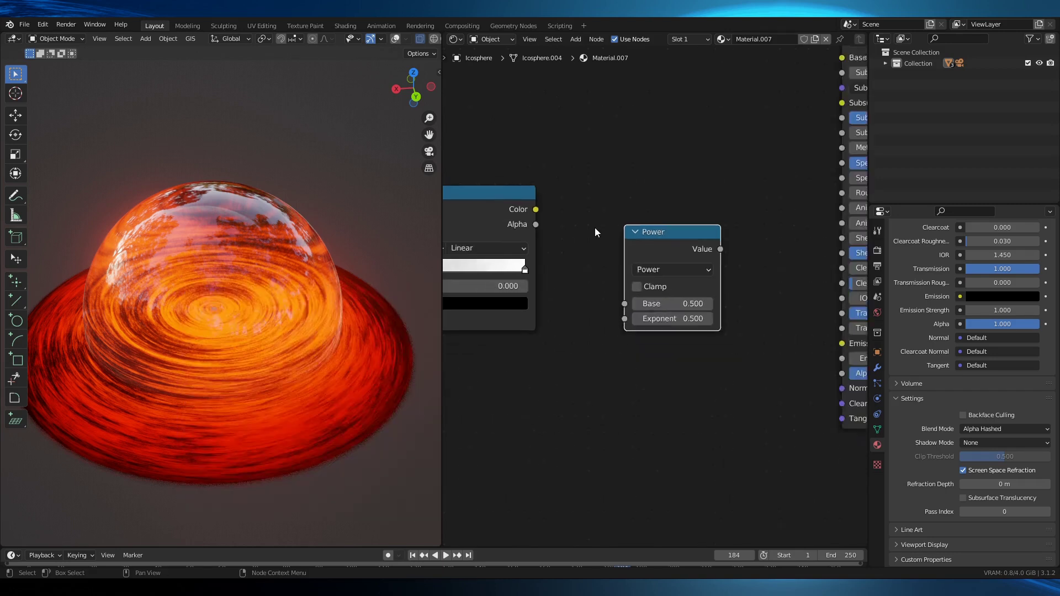
{"action": "left_click_drag", "start_coordinate": [545, 213], "coordinate": [615, 292]}
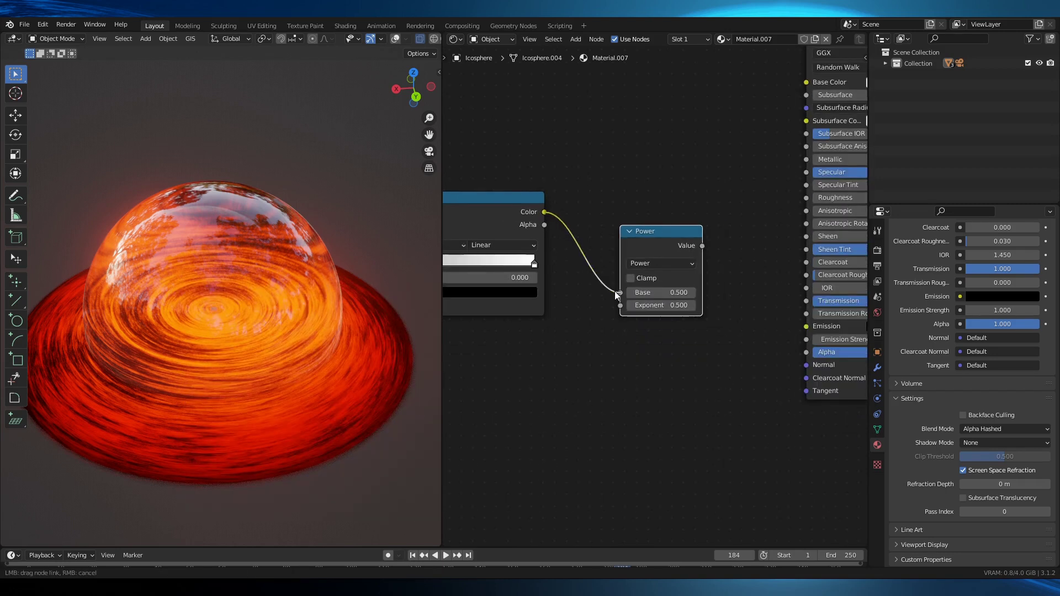
{"action": "middle_click_drag", "start_coordinate": [692, 262], "coordinate": [655, 240]}
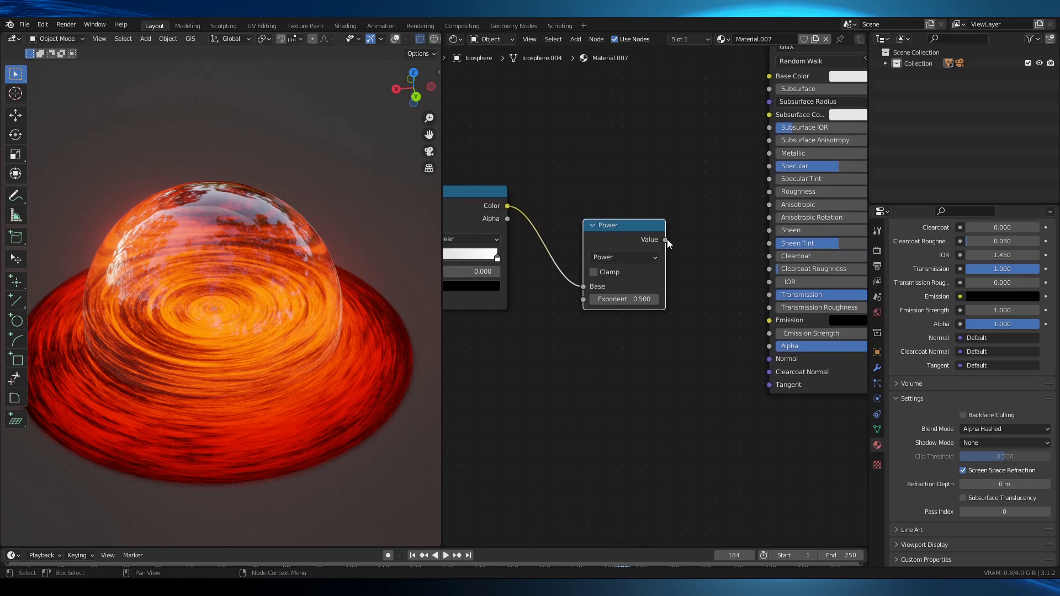
{"action": "mouse_move", "coordinate": [667, 239]}
{"action": "left_mouse_down"}
{"action": "mouse_move", "coordinate": [682, 259]}
{"action": "mouse_move", "coordinate": [769, 283]}
{"action": "left_mouse_up"}
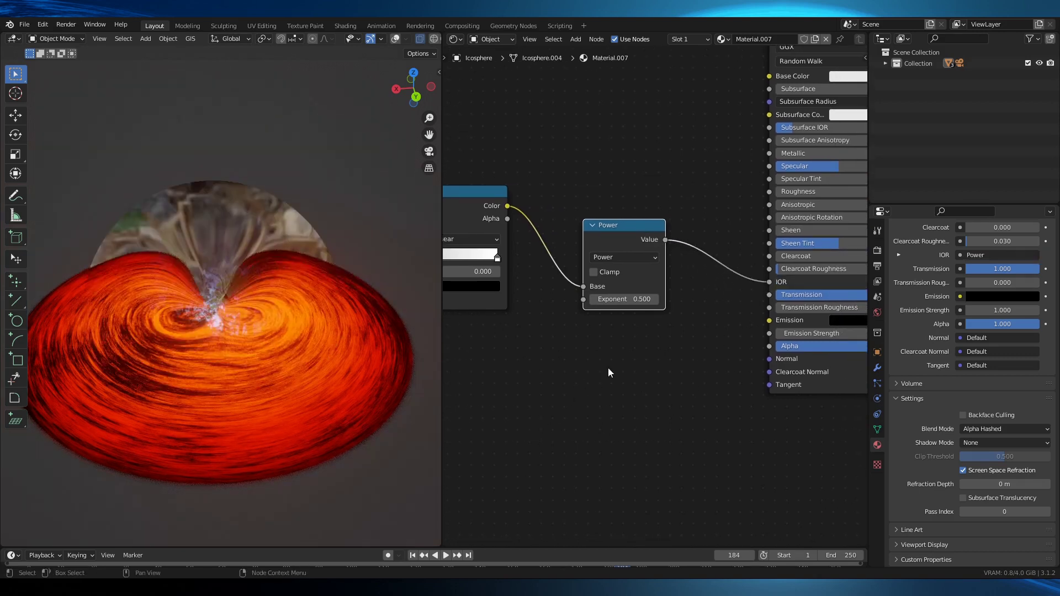
{"action": "scroll", "coordinate": [631, 305], "scroll_direction": "up", "scroll_amount": 2}
{"action": "scroll", "coordinate": [631, 305], "scroll_direction": "up", "scroll_amount": 1}
{"action": "left_click", "coordinate": [632, 304]}
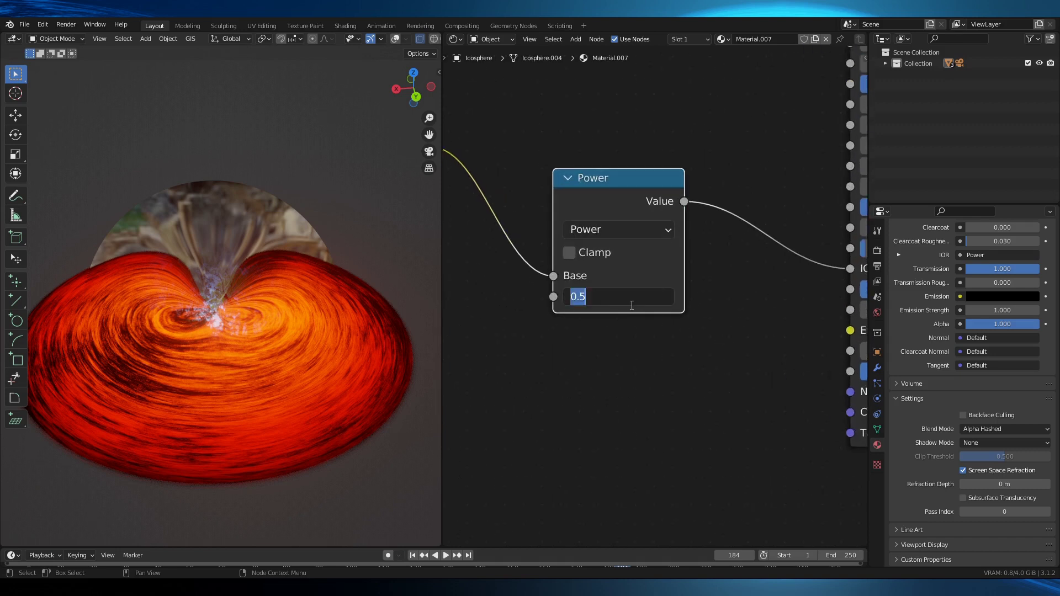
{"action": "key", "text": "BackSpace"}
{"action": "type", "text": "-2"}
{"action": "key", "text": "Return"}
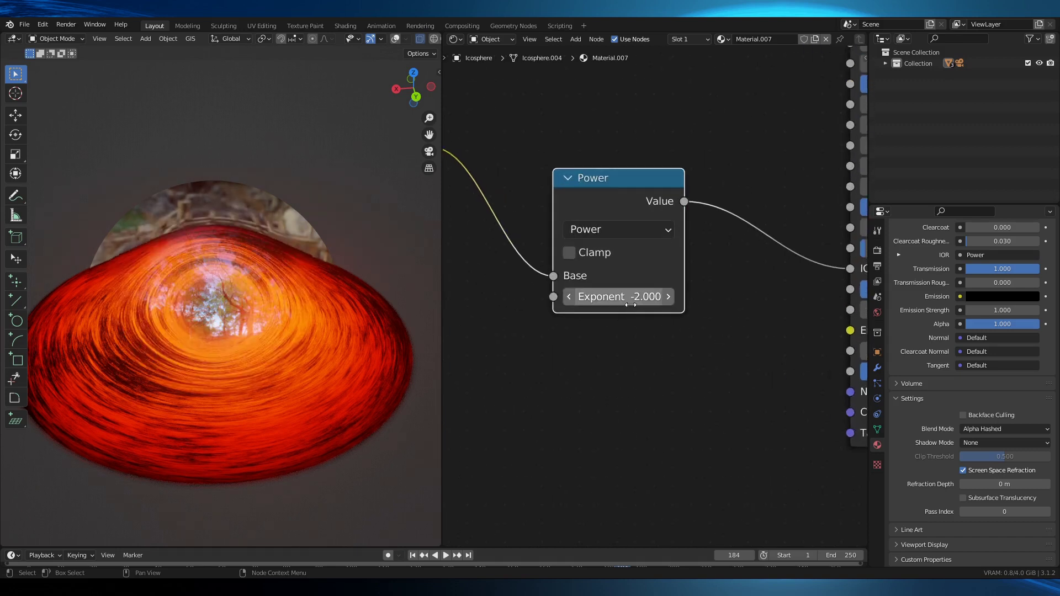
{"action": "scroll", "coordinate": [566, 348], "scroll_direction": "down", "scroll_amount": 2}
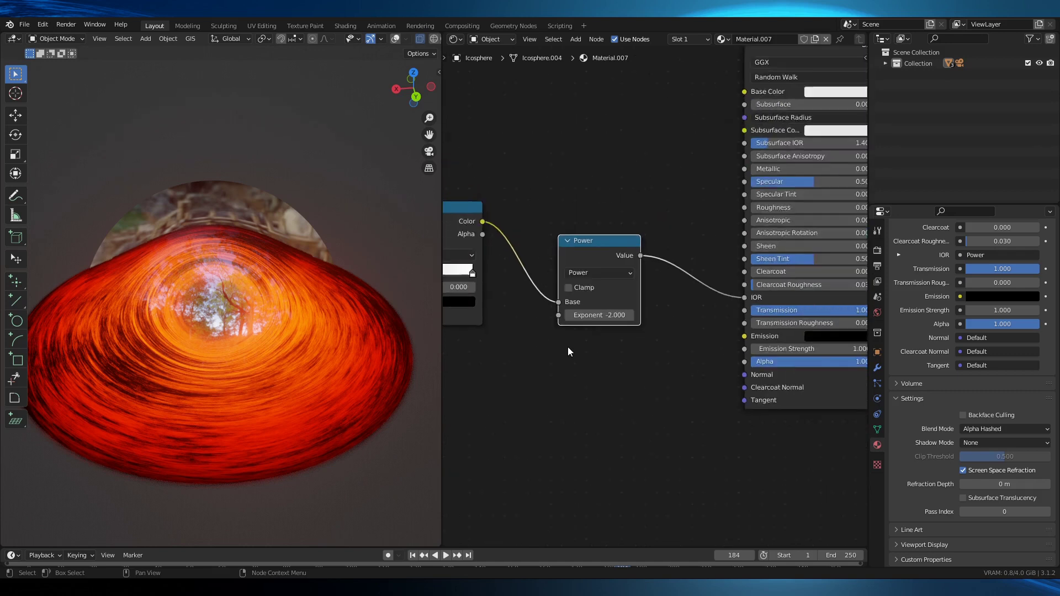
Step: Centre on the ColorRamp and move its black stop to the middle of the ramp
{"action": "middle_click_drag", "start_coordinate": [569, 351], "coordinate": [859, 360]}
{"action": "key", "text": "KP_Decimal"}
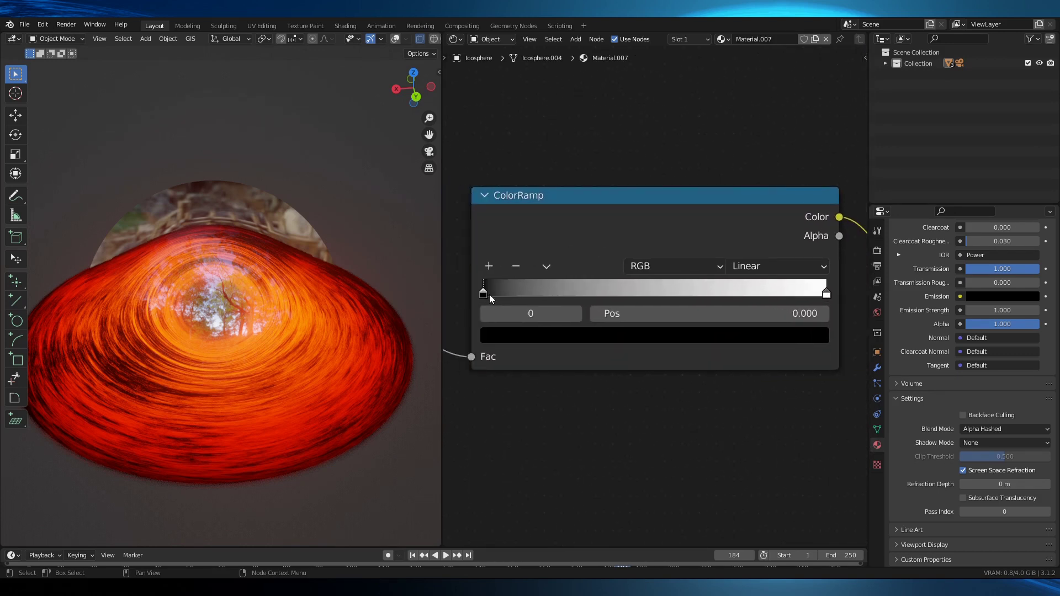
{"action": "left_click_drag", "start_coordinate": [485, 292], "coordinate": [664, 332]}
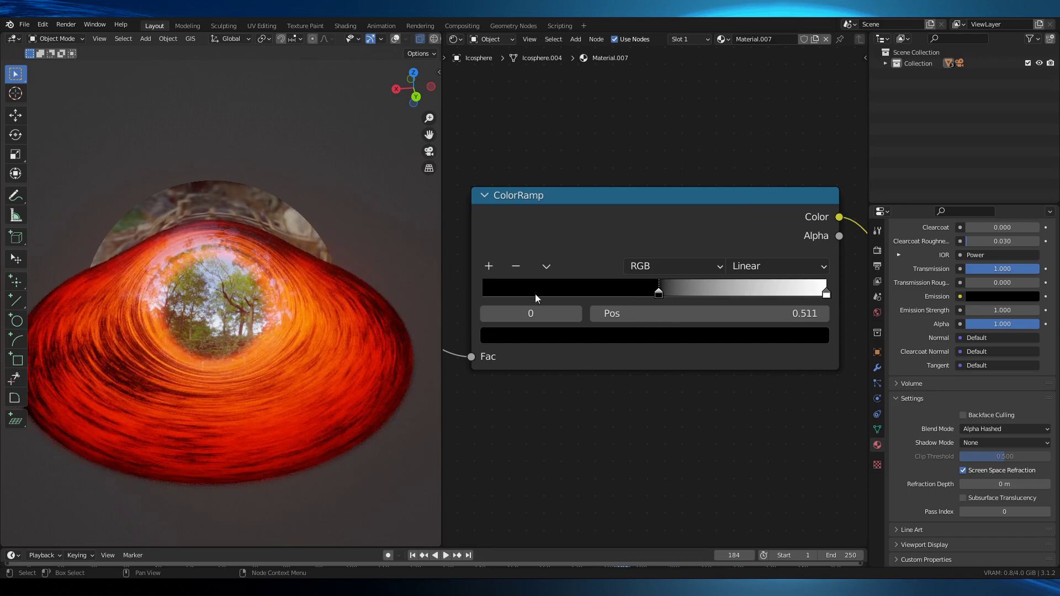
Step: Add a pure white stop and slide it left past the black one
{"action": "left_click", "coordinate": [489, 267]}
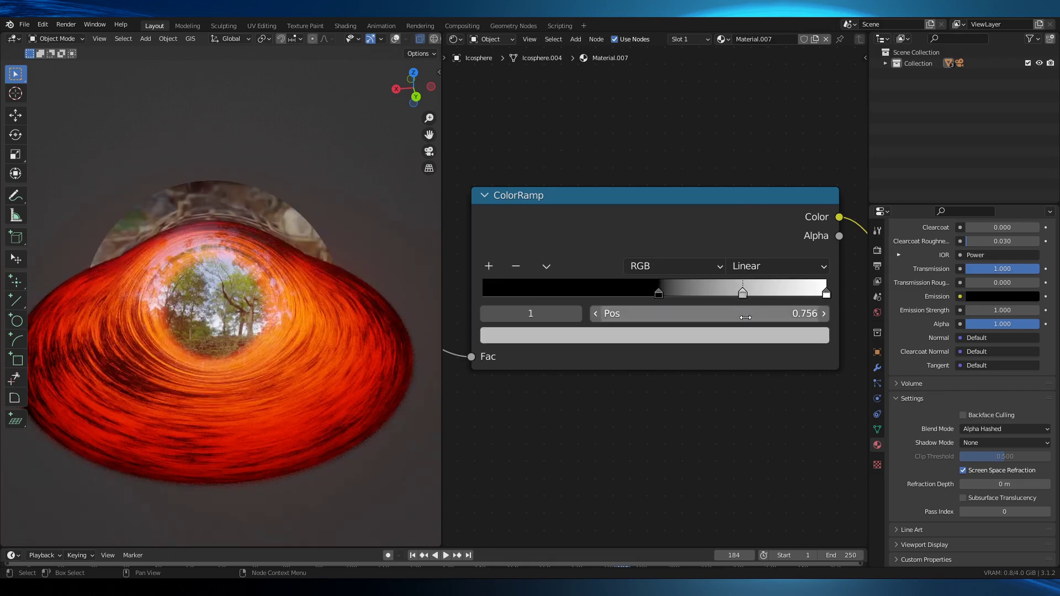
{"action": "left_click", "coordinate": [747, 337]}
{"action": "left_click_drag", "start_coordinate": [634, 130], "coordinate": [631, 86]}
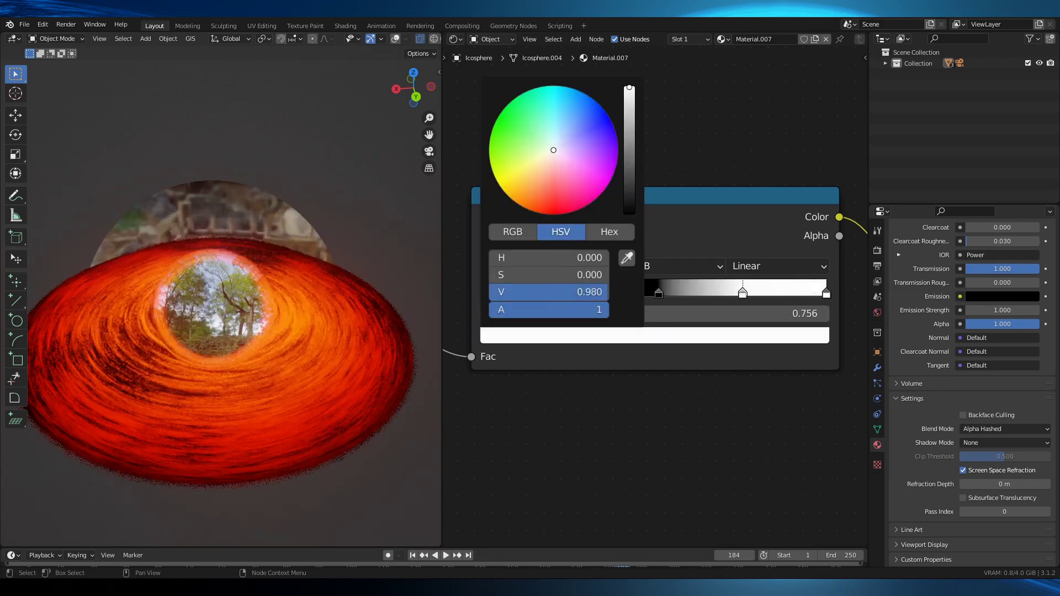
{"action": "left_click_drag", "start_coordinate": [742, 297], "coordinate": [650, 297]}
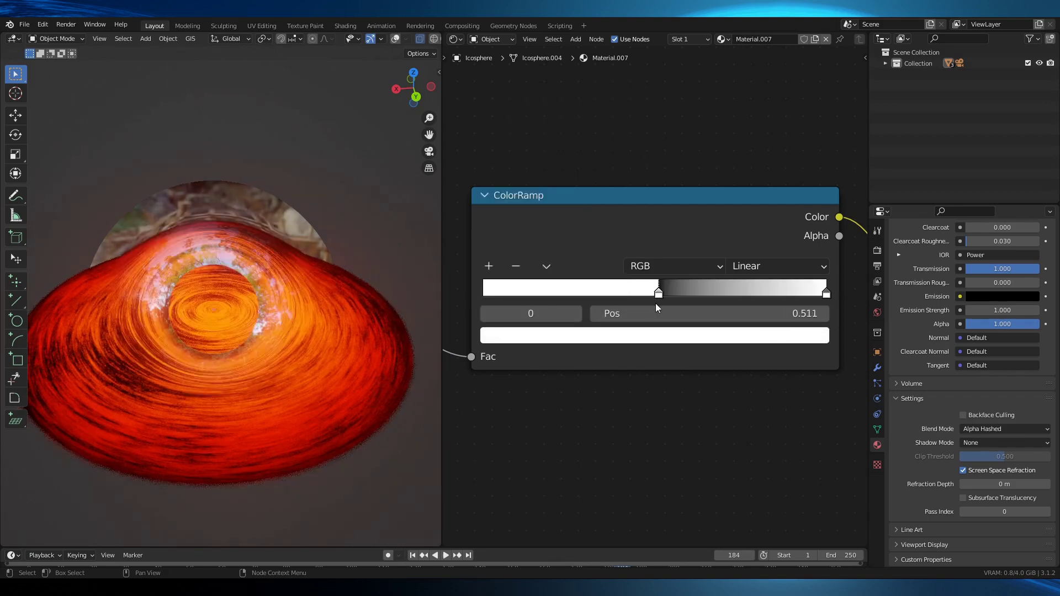
Step: Add another stop, turn it black and nudge it close to the white stop near 0.45–0.48
{"action": "left_click", "coordinate": [488, 267]}
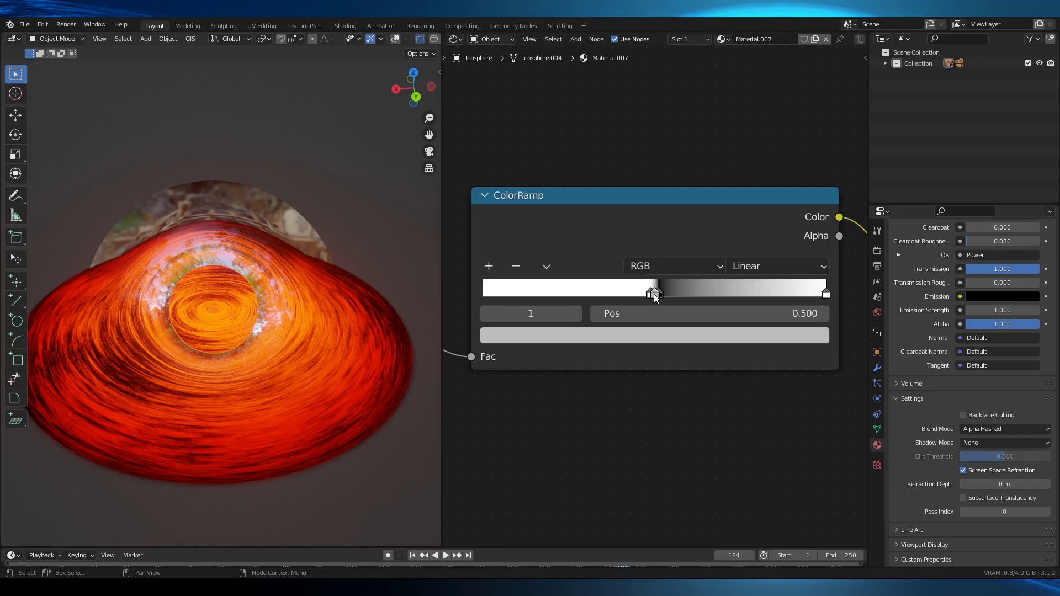
{"action": "left_click_drag", "start_coordinate": [654, 296], "coordinate": [625, 297]}
{"action": "left_click", "coordinate": [636, 336]}
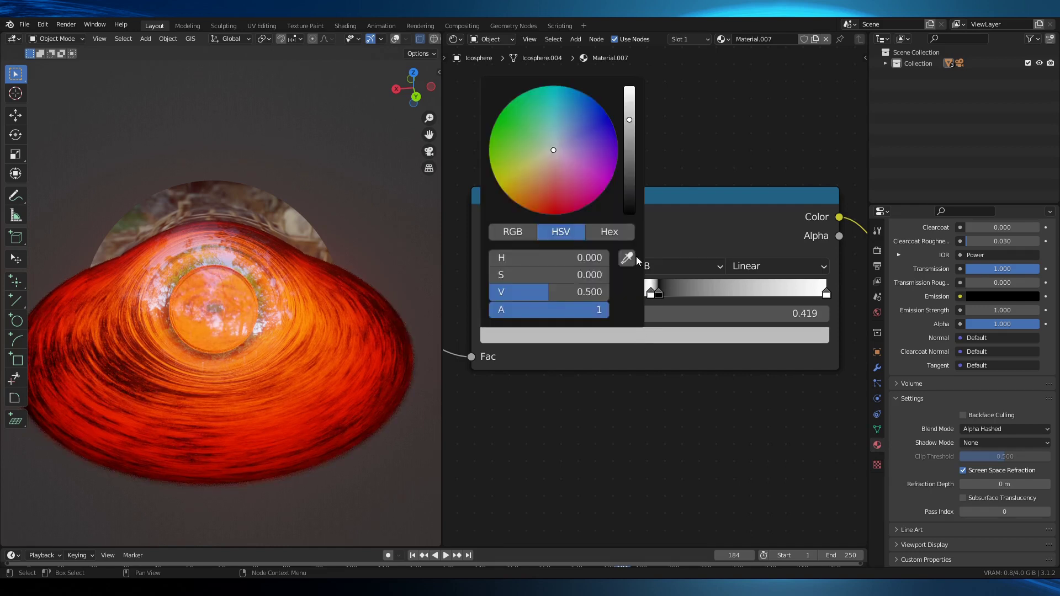
{"action": "left_click", "coordinate": [631, 210]}
{"action": "left_click_drag", "start_coordinate": [626, 292], "coordinate": [637, 293]}
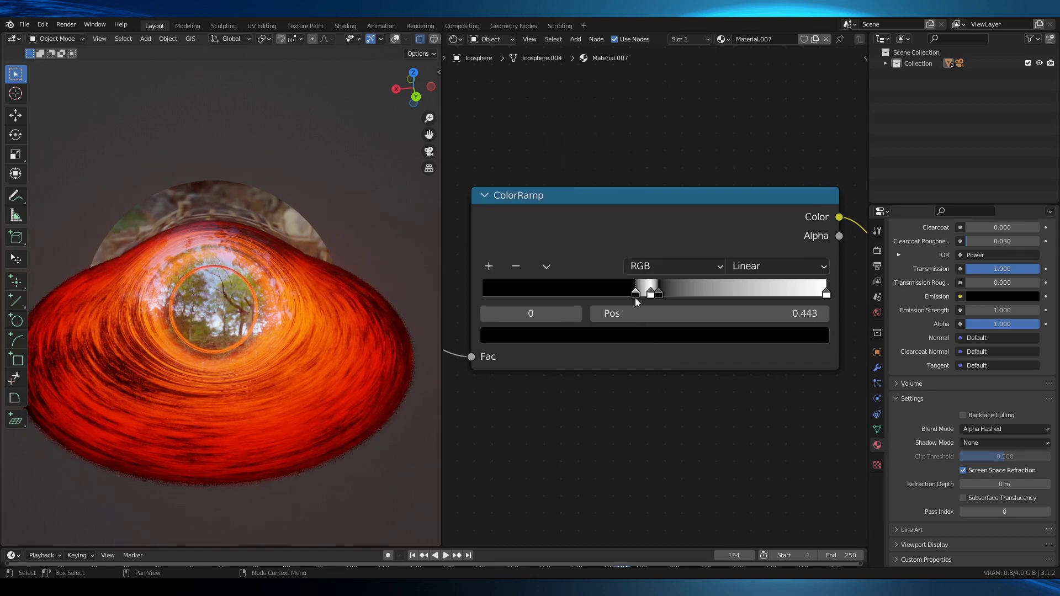
{"action": "left_click", "coordinate": [648, 293]}
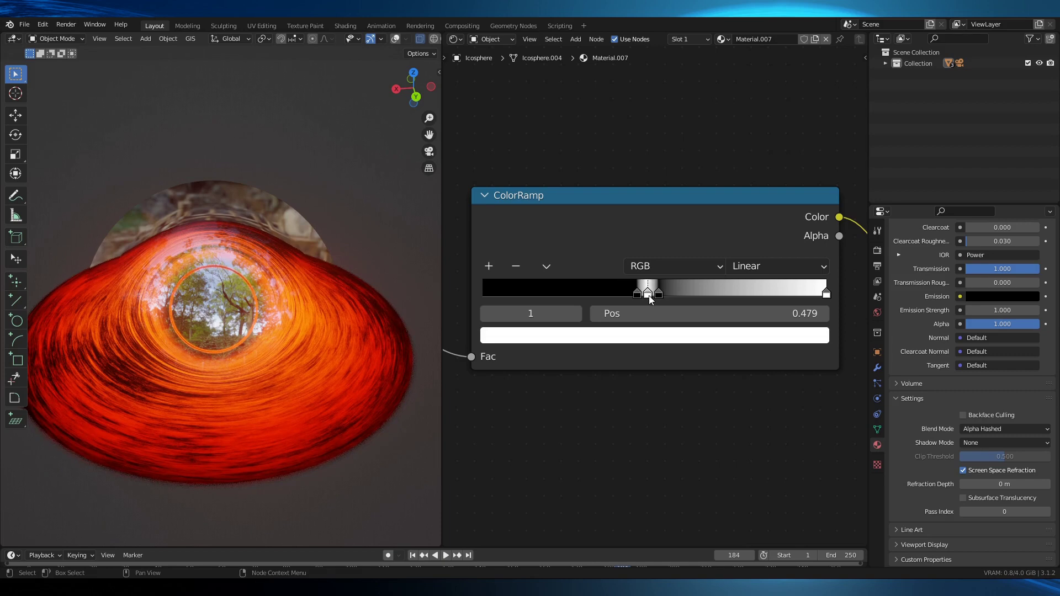
Step: Switch the ramp's interpolation to Ease and duplicate the ColorRamp node
{"action": "left_click", "coordinate": [751, 268]}
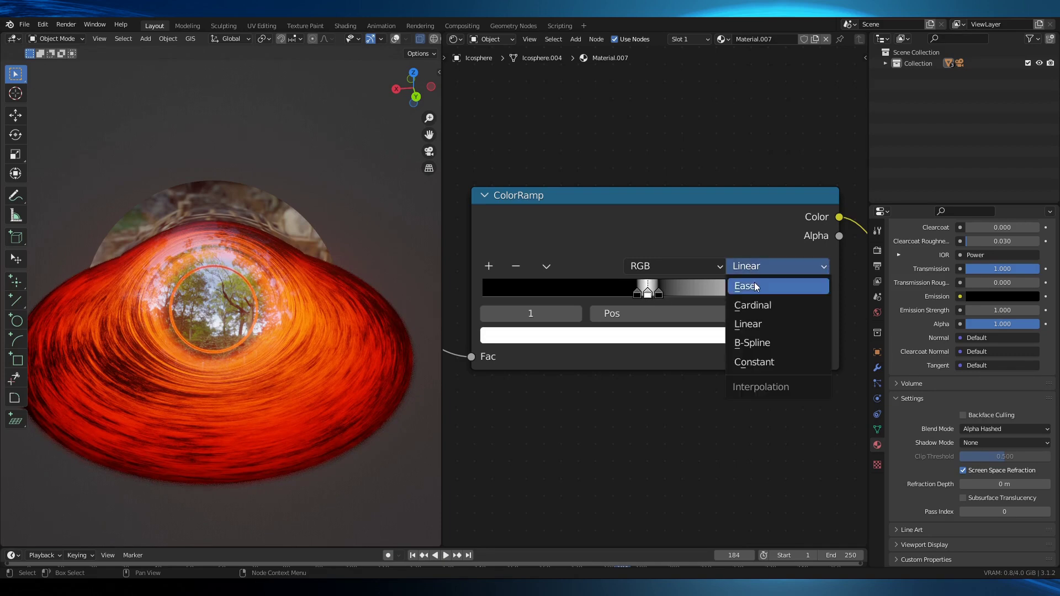
{"action": "left_click", "coordinate": [754, 282]}
{"action": "scroll", "coordinate": [656, 203], "scroll_direction": "down", "scroll_amount": 2}
{"action": "key", "text": "shift+d"}
Step: Place the copied ramp below, feed Layer Weight Facing into its Fac and remove its black stops
{"action": "left_click", "coordinate": [661, 337]}
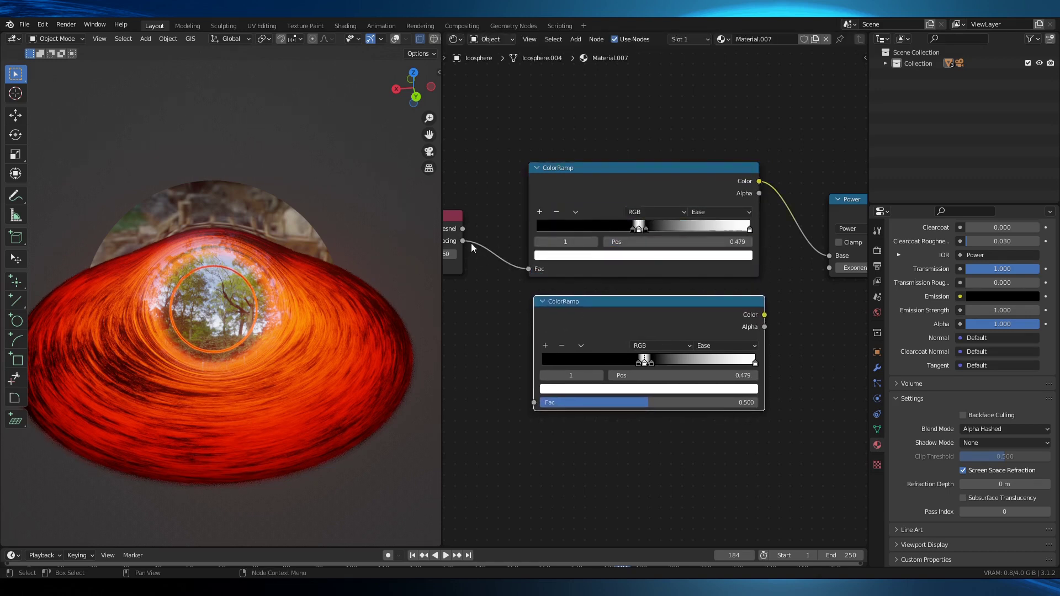
{"action": "left_click_drag", "start_coordinate": [462, 242], "coordinate": [534, 403]}
{"action": "scroll", "coordinate": [535, 307], "scroll_direction": "down", "scroll_amount": 1}
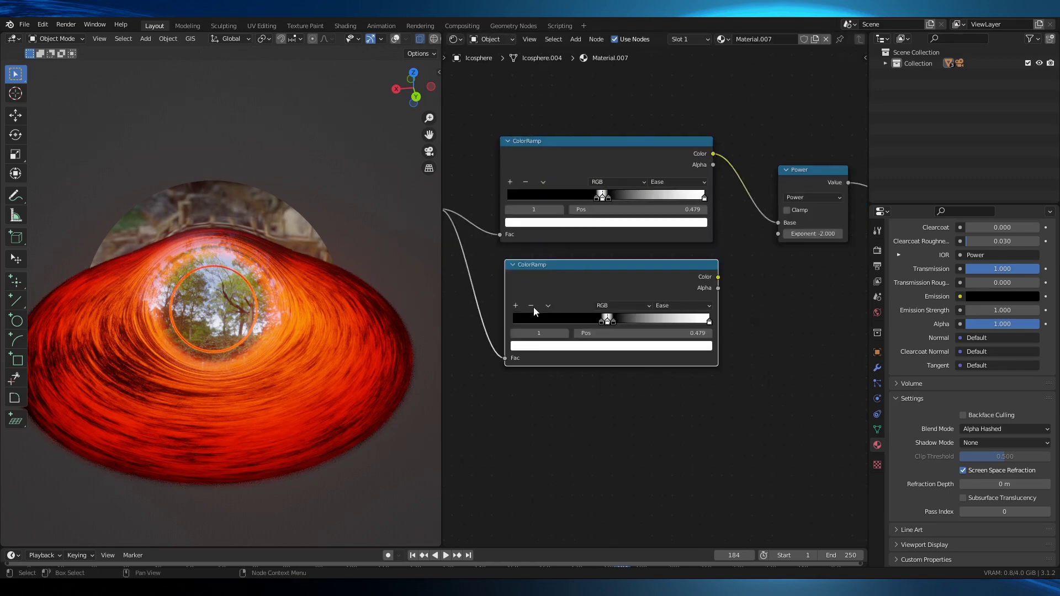
{"action": "left_click", "coordinate": [531, 305]}
{"action": "left_click", "coordinate": [530, 306]}
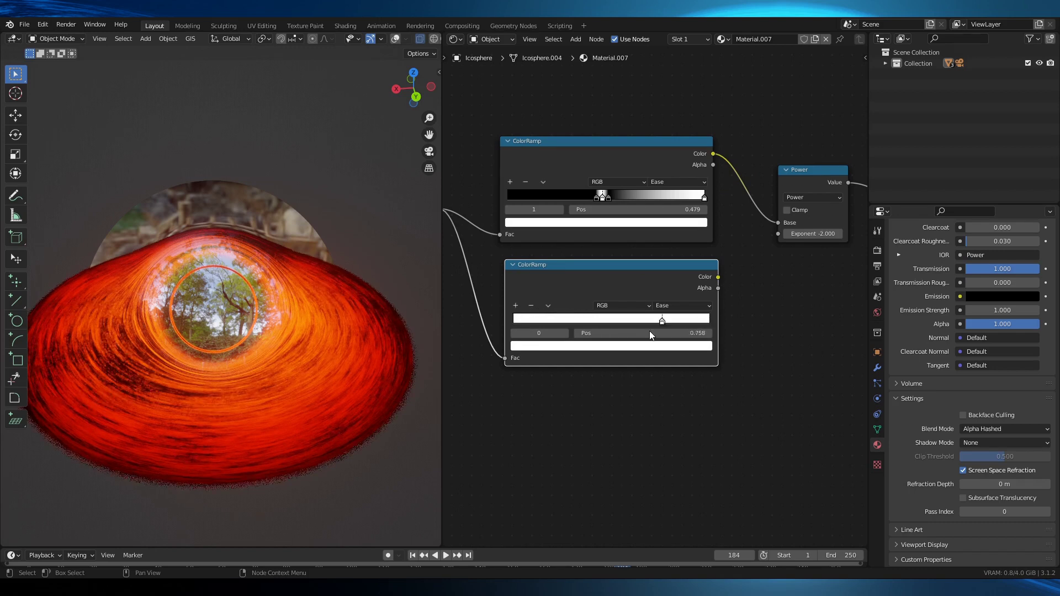
Step: Make the lower ramp mostly white fading to a black stop pushed near the right end (~0.937)
{"action": "left_click_drag", "start_coordinate": [708, 322], "coordinate": [652, 322]}
{"action": "left_click", "coordinate": [515, 306]}
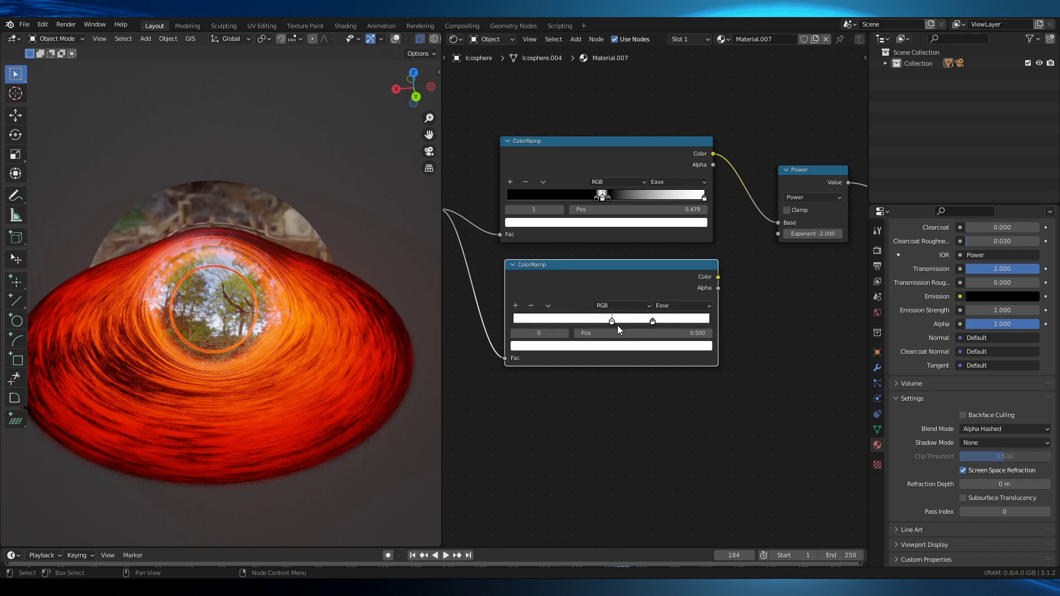
{"action": "left_click", "coordinate": [653, 322]}
{"action": "left_click", "coordinate": [654, 347]}
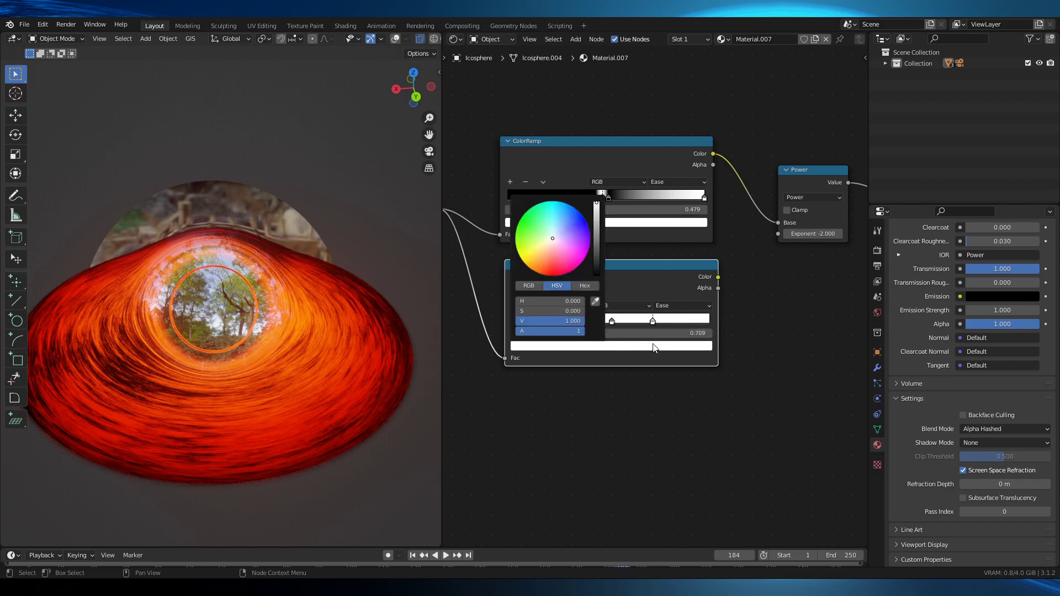
{"action": "mouse_move", "coordinate": [596, 261]}
{"action": "left_mouse_down"}
{"action": "mouse_move", "coordinate": [642, 347]}
{"action": "mouse_move", "coordinate": [663, 319]}
{"action": "mouse_move", "coordinate": [728, 339]}
{"action": "left_mouse_up"}
{"action": "left_click_drag", "start_coordinate": [610, 322], "coordinate": [698, 328]}
{"action": "scroll", "coordinate": [762, 336], "scroll_direction": "down", "scroll_amount": 1}
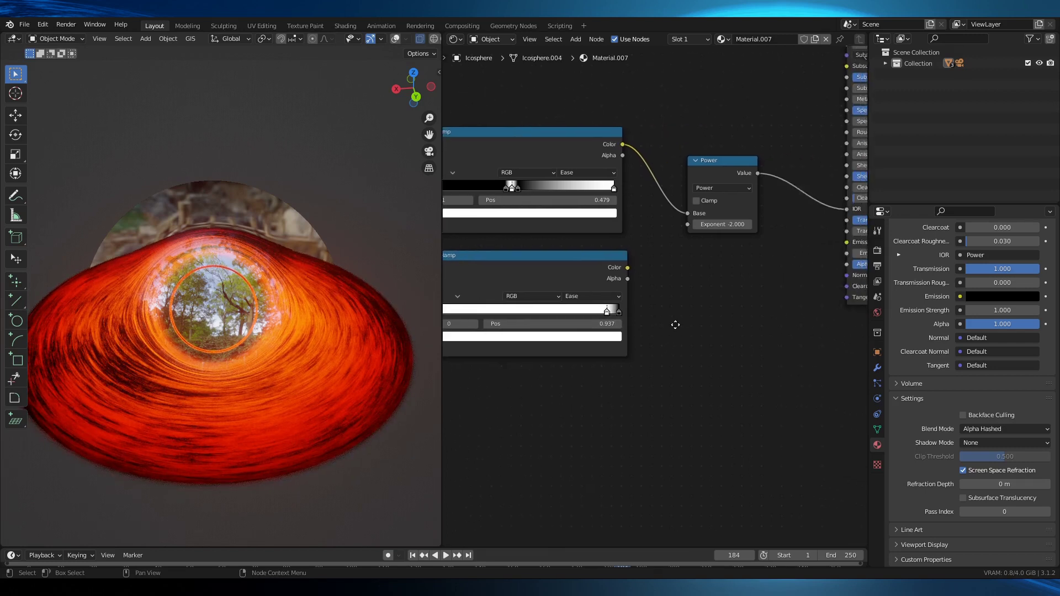
Step: Connect the lower ramp's Color to the Principled BSDF Alpha and duplicate the ramp again
{"action": "middle_click_drag", "start_coordinate": [763, 337], "coordinate": [642, 318]}
{"action": "scroll", "coordinate": [644, 325], "scroll_direction": "down", "scroll_amount": 1}
{"action": "scroll", "coordinate": [613, 268], "scroll_direction": "up", "scroll_amount": 1}
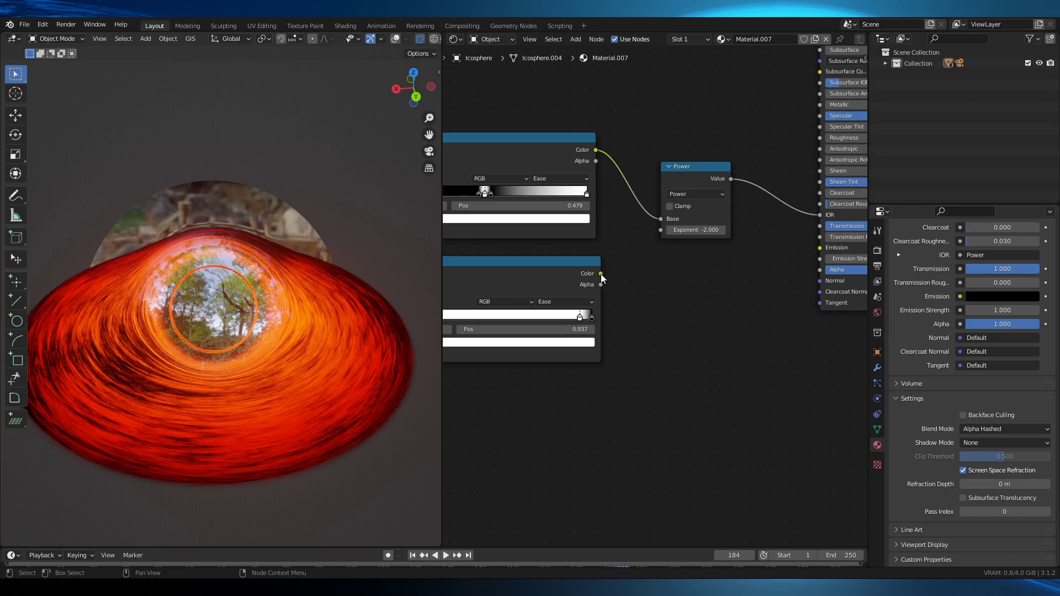
{"action": "left_click_drag", "start_coordinate": [600, 273], "coordinate": [819, 272]}
{"action": "scroll", "coordinate": [820, 272], "scroll_direction": "down", "scroll_amount": 1}
{"action": "key", "text": "shift+d"}
Step: Place the third ramp on top, link Layer Weight Fresnel into its Fac and clear its black stops
{"action": "left_click", "coordinate": [667, 164]}
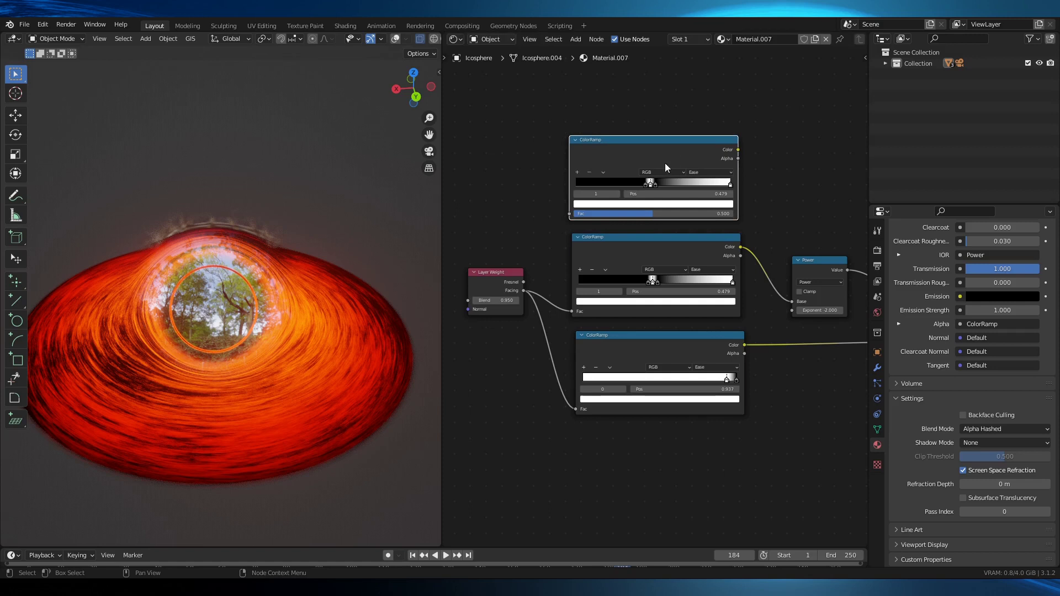
{"action": "scroll", "coordinate": [520, 280], "scroll_direction": "up", "scroll_amount": 2}
{"action": "scroll", "coordinate": [519, 280], "scroll_direction": "up", "scroll_amount": 1}
{"action": "left_click_drag", "start_coordinate": [526, 282], "coordinate": [600, 175]}
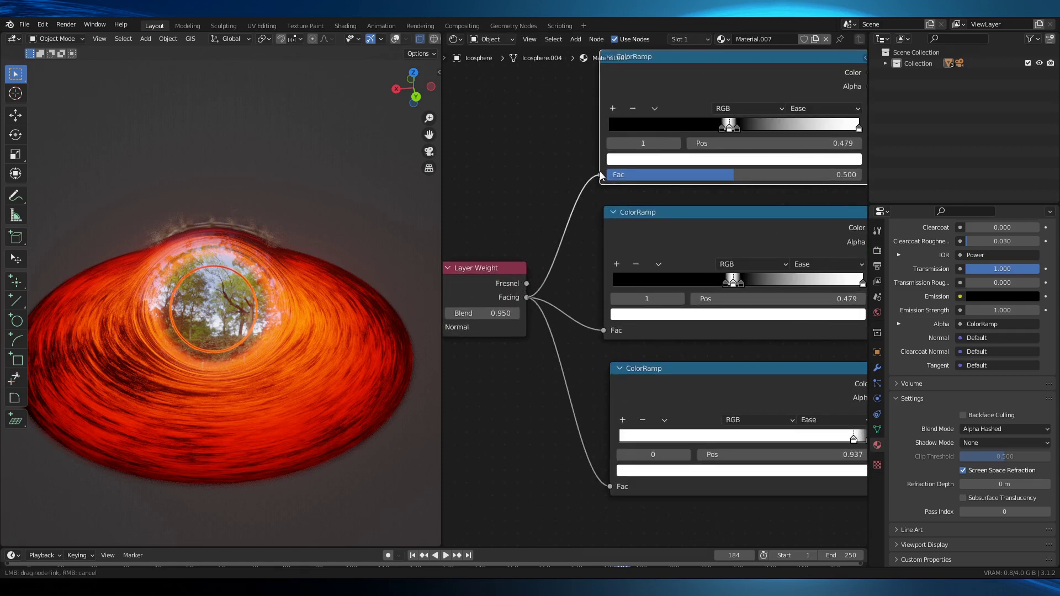
{"action": "middle_click_drag", "start_coordinate": [638, 108], "coordinate": [529, 179]}
{"action": "left_click", "coordinate": [526, 181]}
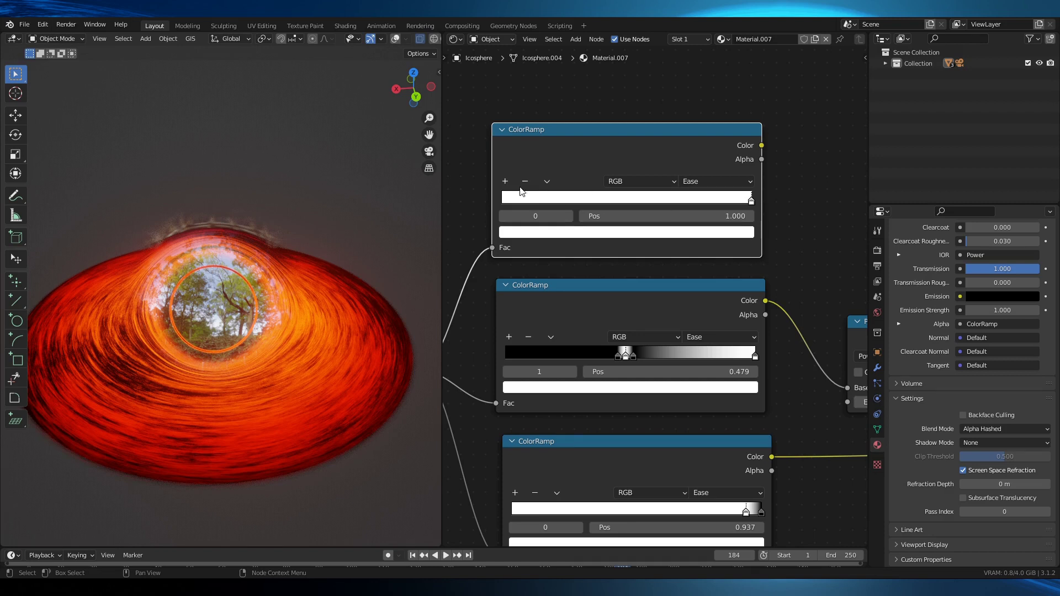
Step: Add a black mid stop, set Constant interpolation and reposition the black and white stops
{"action": "left_click", "coordinate": [506, 181]}
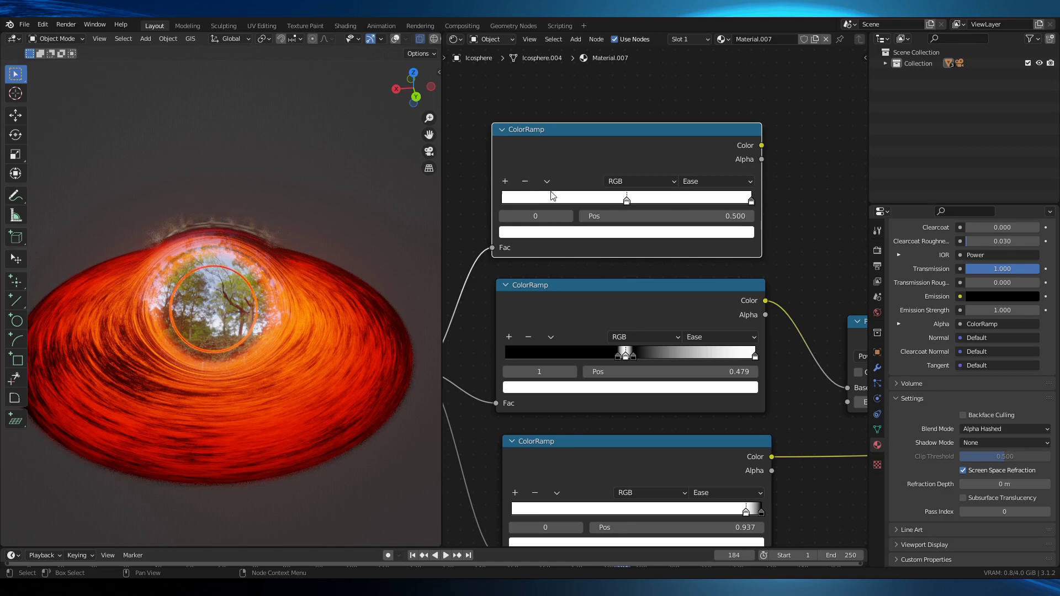
{"action": "left_click", "coordinate": [631, 233]}
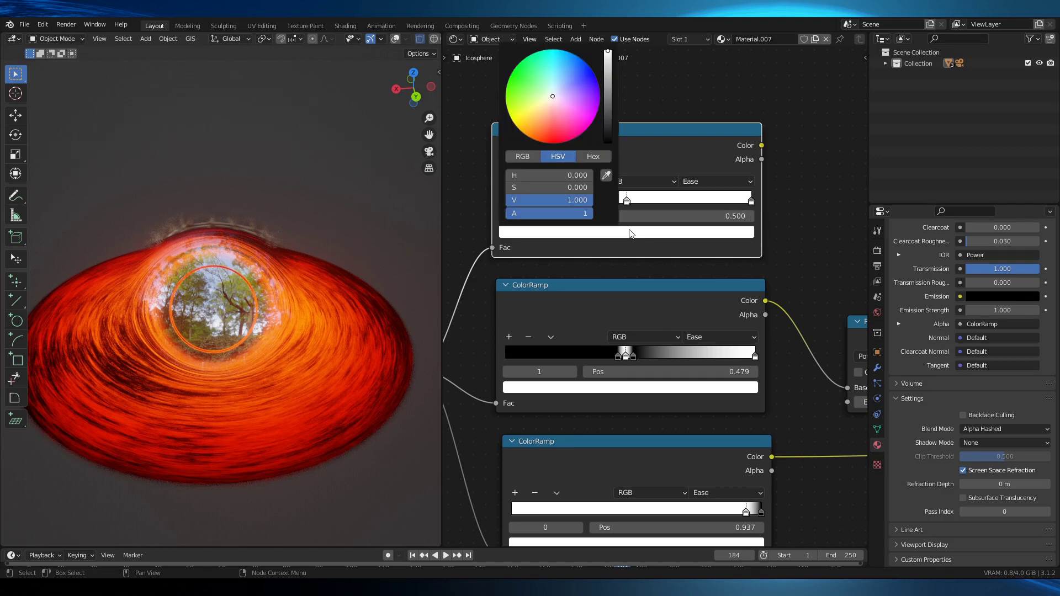
{"action": "left_click_drag", "start_coordinate": [604, 127], "coordinate": [606, 144]}
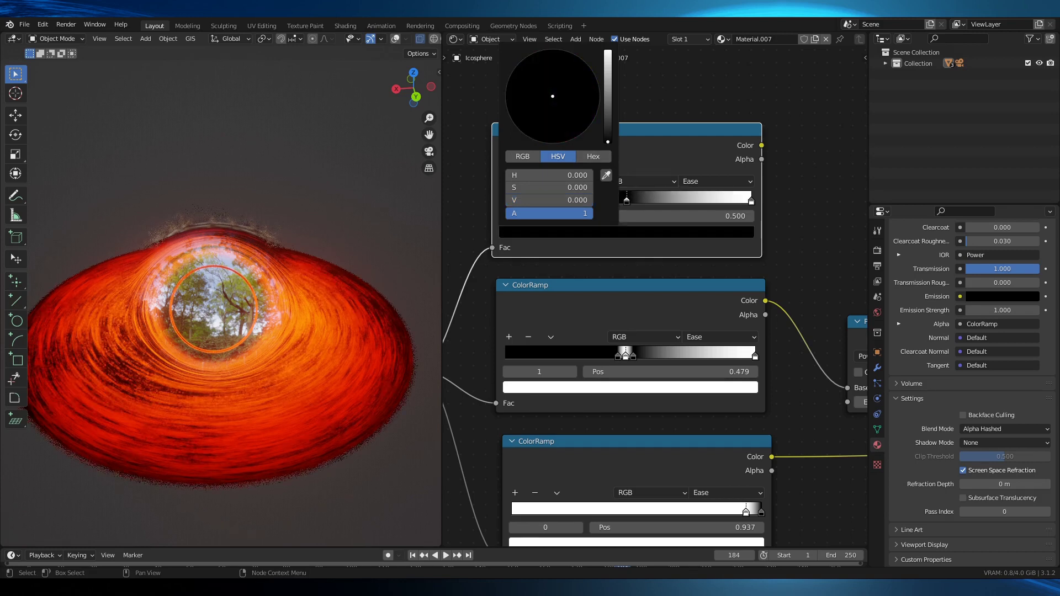
{"action": "left_click", "coordinate": [700, 179]}
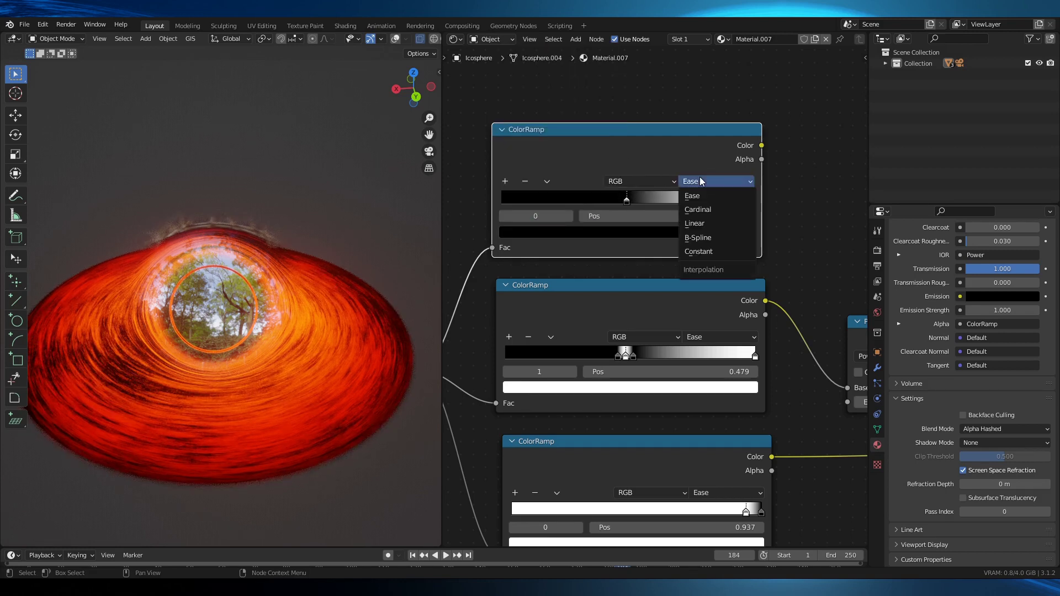
{"action": "left_click", "coordinate": [704, 251]}
{"action": "left_click_drag", "start_coordinate": [626, 200], "coordinate": [514, 202]}
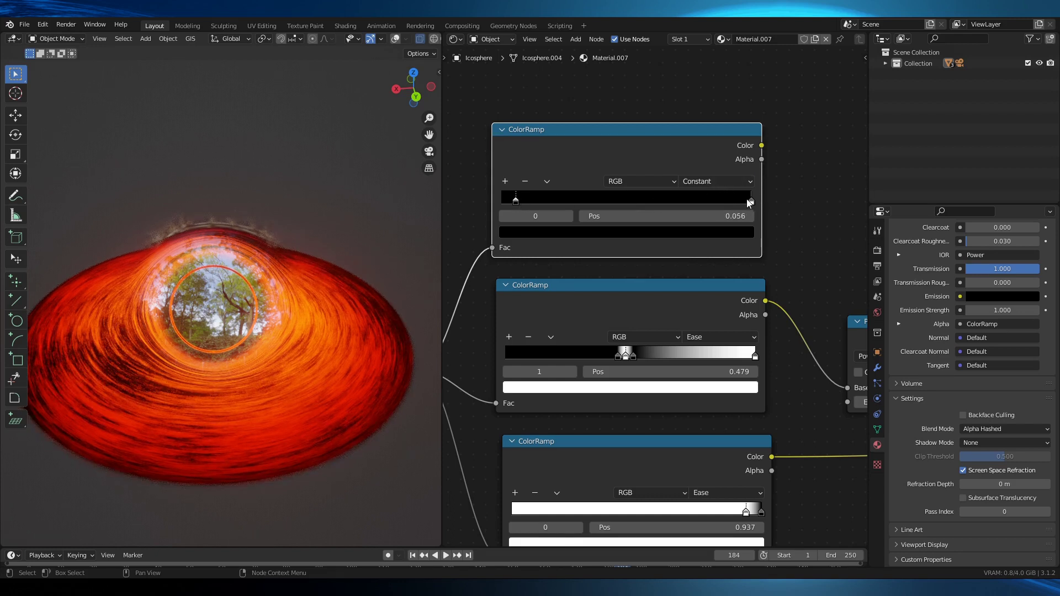
{"action": "mouse_move", "coordinate": [751, 202]}
{"action": "left_mouse_down"}
{"action": "mouse_move", "coordinate": [622, 203]}
{"action": "mouse_move", "coordinate": [818, 198]}
{"action": "left_mouse_up"}
{"action": "scroll", "coordinate": [568, 233], "scroll_direction": "down", "scroll_amount": 3}
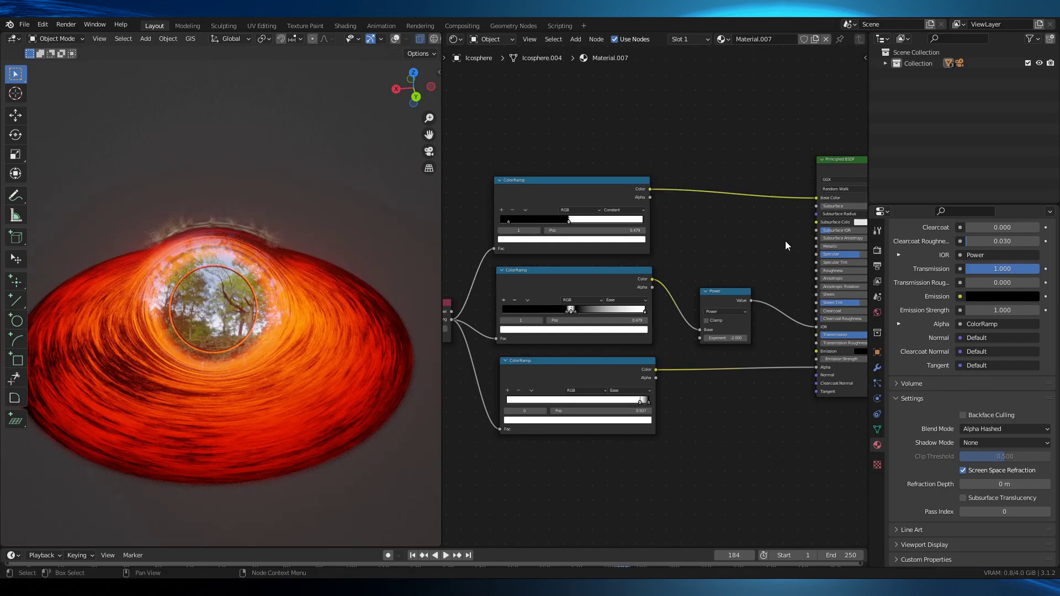
{"action": "scroll", "coordinate": [785, 241], "scroll_direction": "up", "scroll_amount": 1}
Step: Feed the top ramp's Alpha into Transmission and slide its black-white split down to about 0.444
{"action": "mouse_move", "coordinate": [626, 204]}
{"action": "left_mouse_down"}
{"action": "mouse_move", "coordinate": [675, 232]}
{"action": "mouse_move", "coordinate": [801, 355]}
{"action": "left_mouse_up"}
{"action": "scroll", "coordinate": [793, 373], "scroll_direction": "up", "scroll_amount": 1}
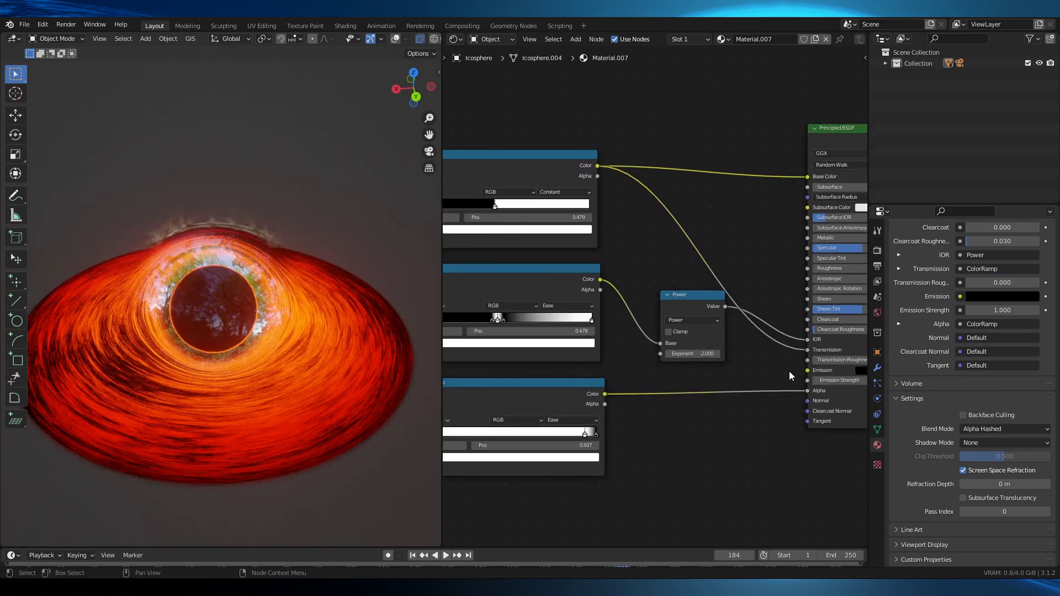
{"action": "middle_click_drag", "start_coordinate": [574, 285], "coordinate": [633, 300]}
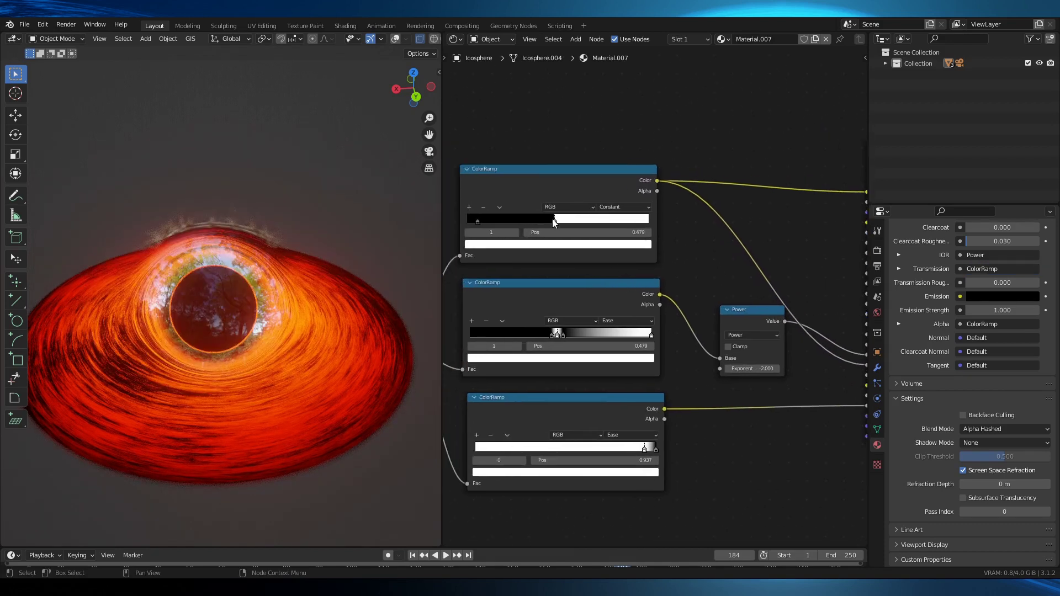
{"action": "left_click_drag", "start_coordinate": [554, 223], "coordinate": [547, 223]}
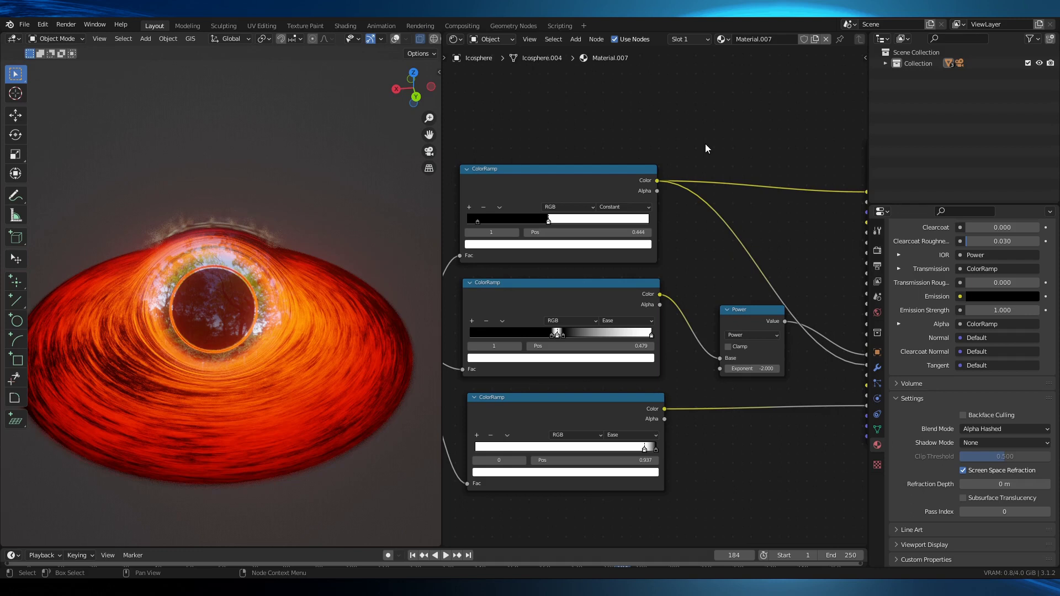
Step: Add an Invert node taking the top ramp's Color and driving Roughness, then shift the three ramps left
{"action": "key", "text": "shift+a"}
{"action": "left_click", "coordinate": [742, 204]}
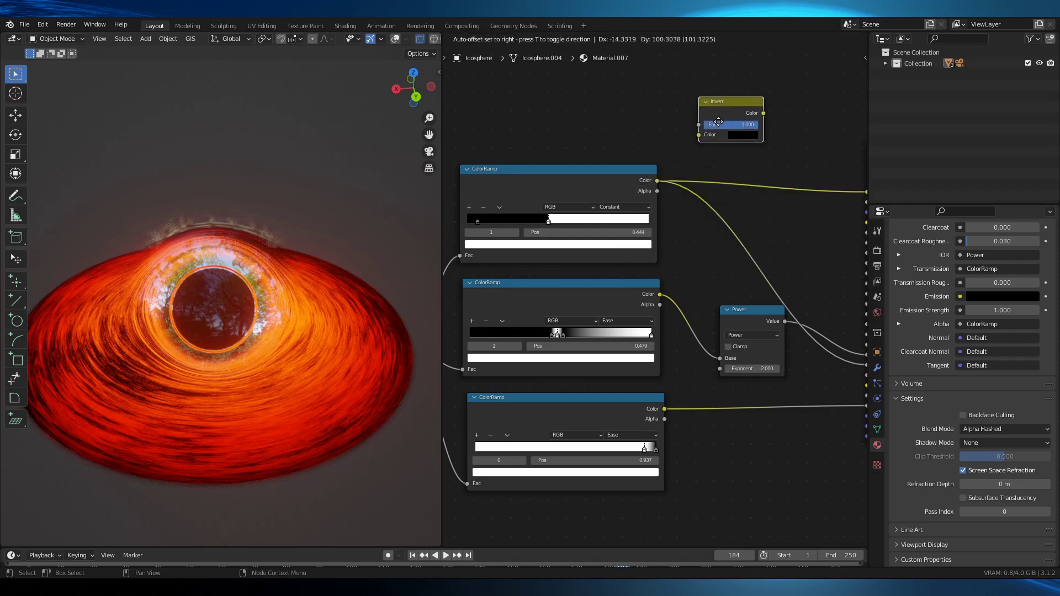
{"action": "left_click", "coordinate": [726, 143]}
{"action": "left_click_drag", "start_coordinate": [658, 178], "coordinate": [715, 149]}
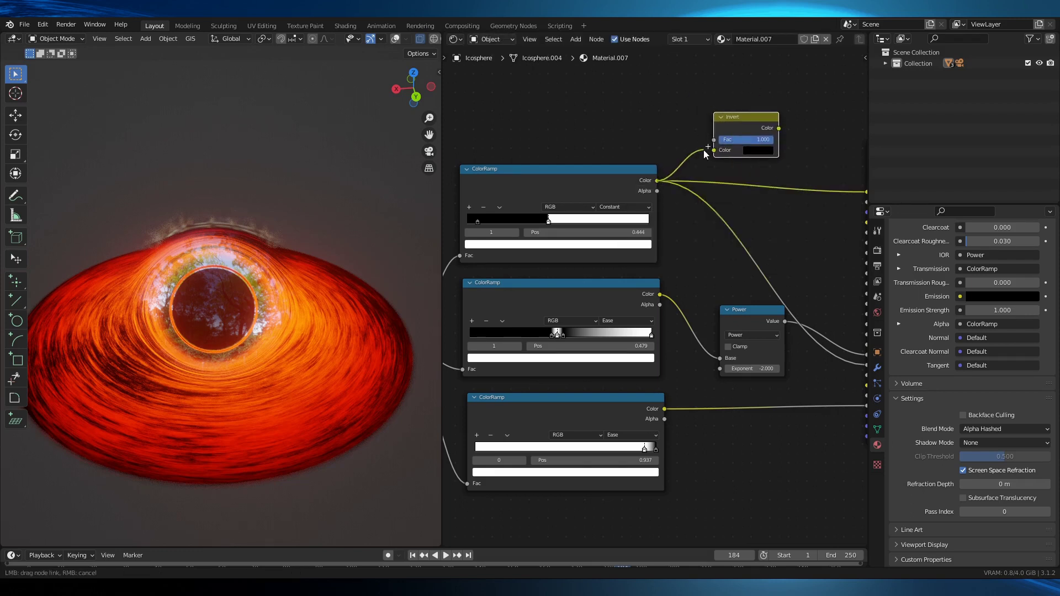
{"action": "middle_click_drag", "start_coordinate": [715, 149], "coordinate": [622, 161]}
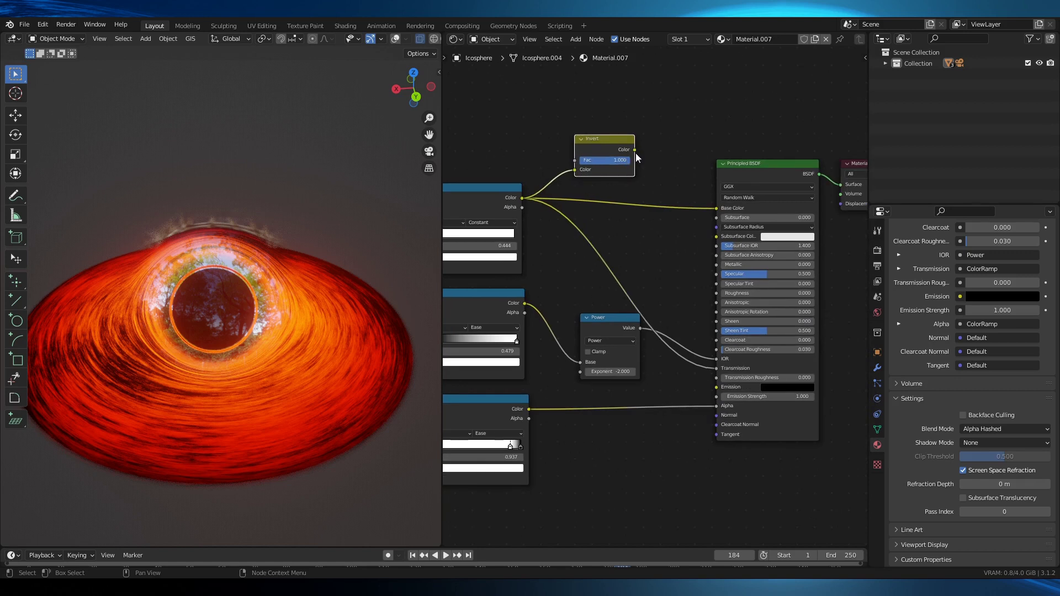
{"action": "left_click_drag", "start_coordinate": [635, 153], "coordinate": [719, 294]}
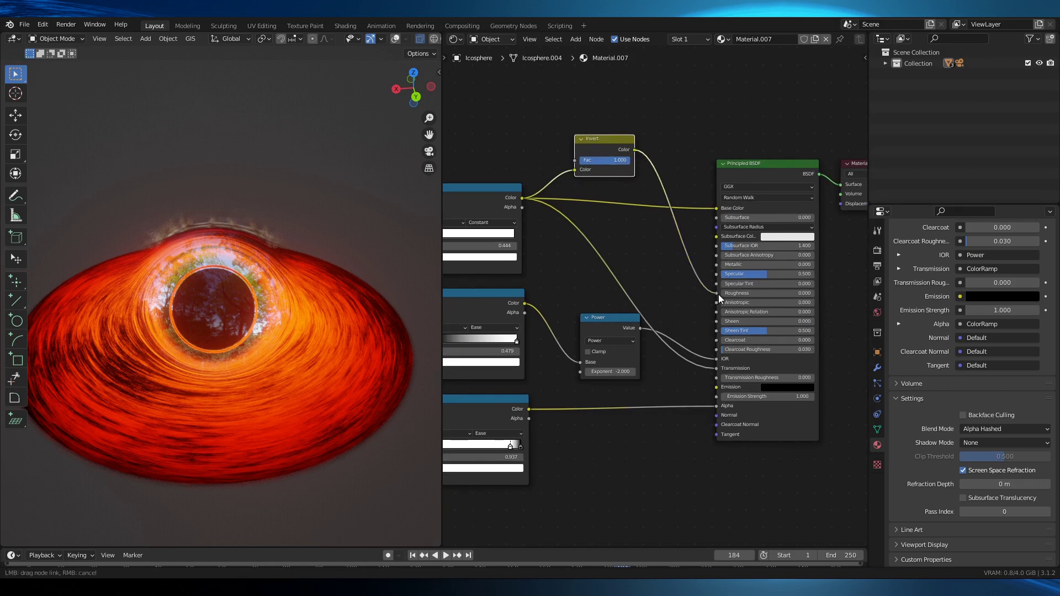
{"action": "scroll", "coordinate": [719, 295], "scroll_direction": "down", "scroll_amount": 4}
{"action": "left_click_drag", "start_coordinate": [461, 414], "coordinate": [727, 105]}
{"action": "scroll", "coordinate": [715, 335], "scroll_direction": "up", "scroll_amount": 2}
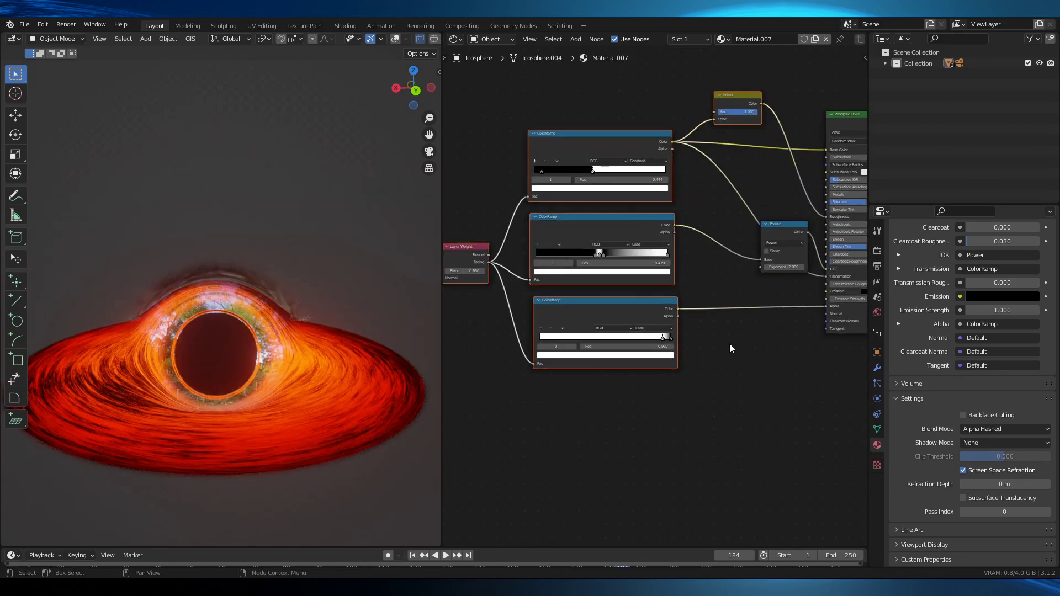
{"action": "key", "text": "g"}
Step: Drop an RGB Curves node onto the middle ramp's link and drag a new point up-left to brighten mid-tones
{"action": "left_click", "coordinate": [600, 355]}
{"action": "key", "text": "shift+a"}
{"action": "type", "text": "rgb"}
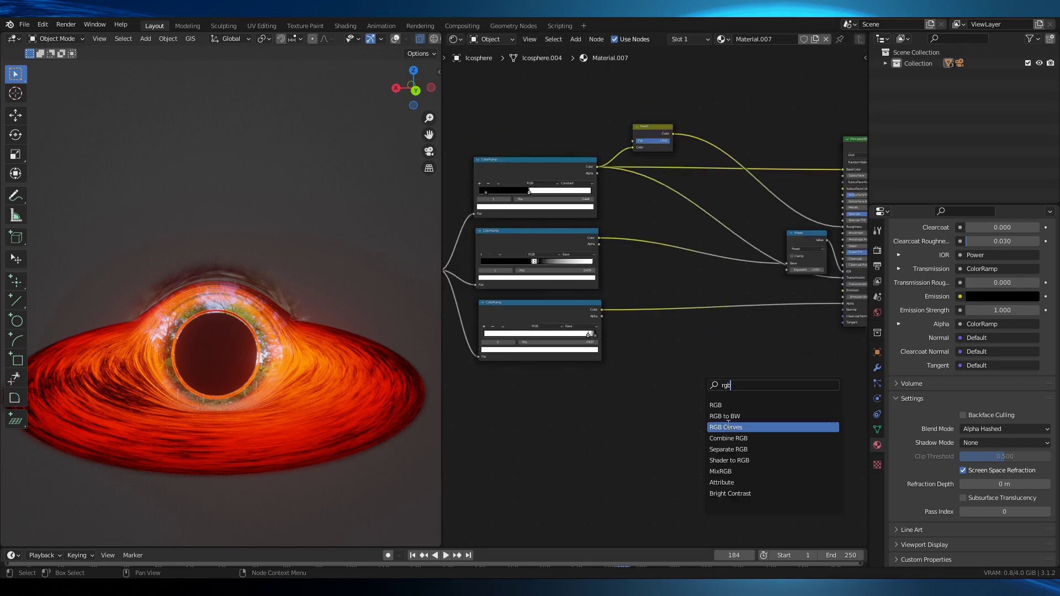
{"action": "left_click", "coordinate": [726, 425]}
{"action": "left_click_drag", "start_coordinate": [651, 269], "coordinate": [646, 239]}
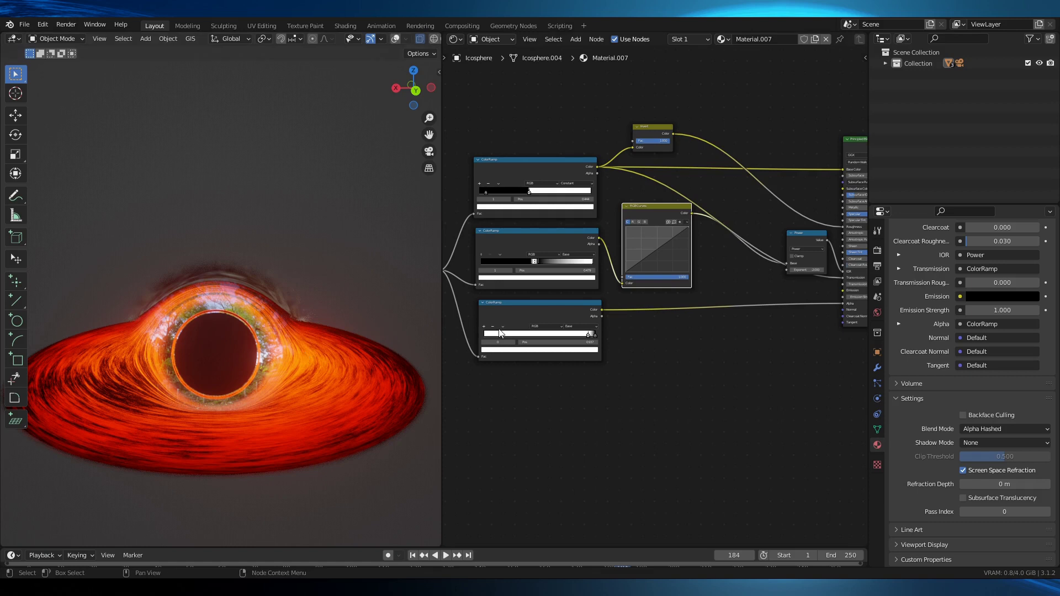
{"action": "scroll", "coordinate": [647, 251], "scroll_direction": "up", "scroll_amount": 2}
{"action": "scroll", "coordinate": [648, 252], "scroll_direction": "up", "scroll_amount": 2}
{"action": "scroll", "coordinate": [648, 252], "scroll_direction": "up", "scroll_amount": 2}
{"action": "scroll", "coordinate": [651, 262], "scroll_direction": "up", "scroll_amount": 1}
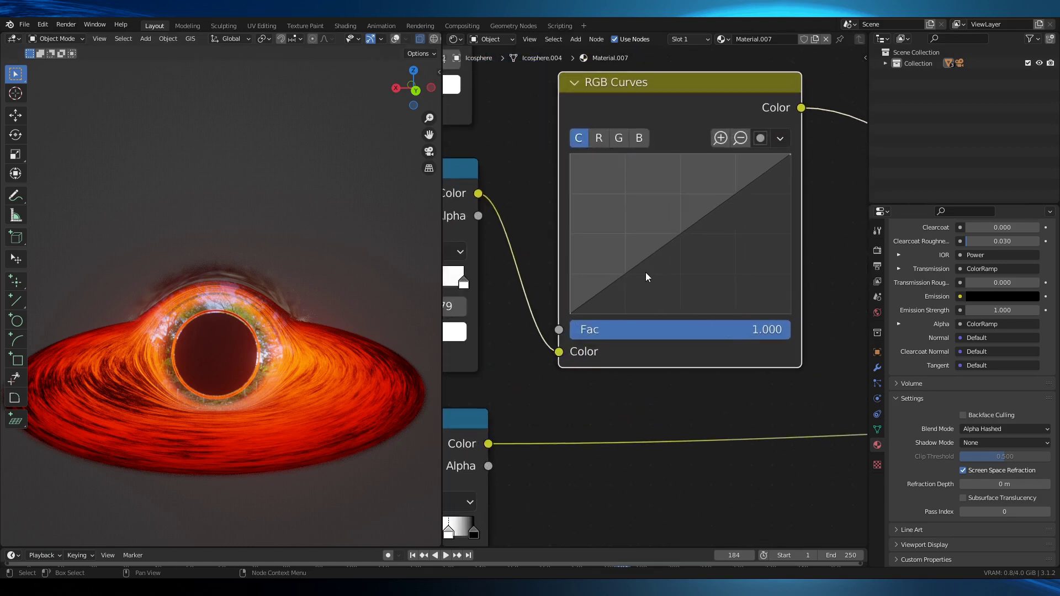
{"action": "scroll", "coordinate": [647, 278], "scroll_direction": "up", "scroll_amount": 1}
{"action": "middle_click_drag", "start_coordinate": [647, 279], "coordinate": [647, 337]}
{"action": "left_click", "coordinate": [624, 327]}
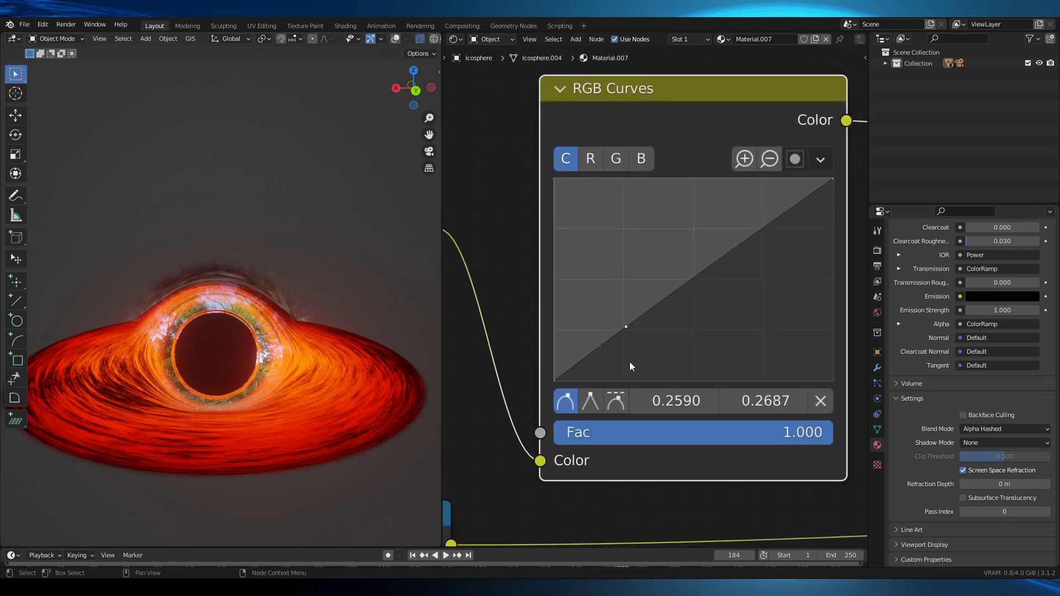
{"action": "left_click_drag", "start_coordinate": [625, 327], "coordinate": [572, 329]}
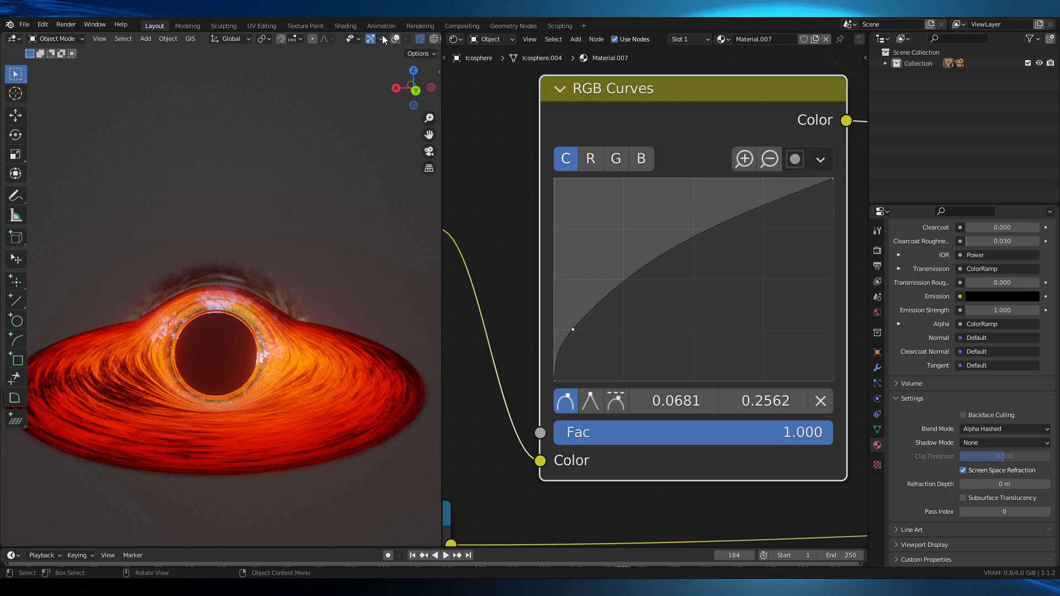
{"action": "scroll", "coordinate": [382, 35], "scroll_direction": "down", "scroll_amount": 2}
Step: View the black hole in Rendered shading through the scene camera, briefly maximised
{"action": "left_click", "coordinate": [418, 38]}
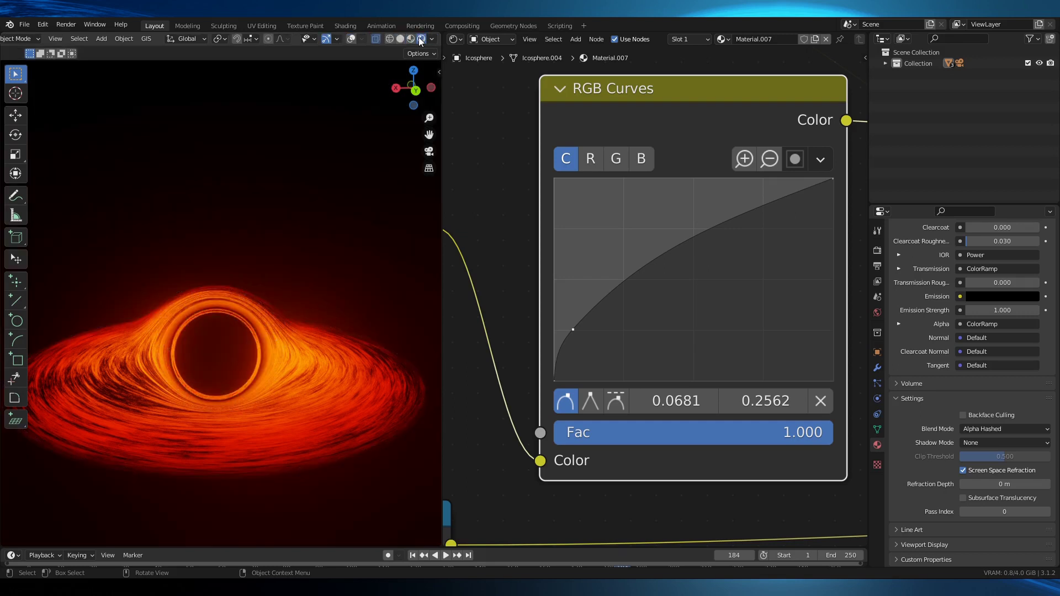
{"action": "key", "text": "KP_0"}
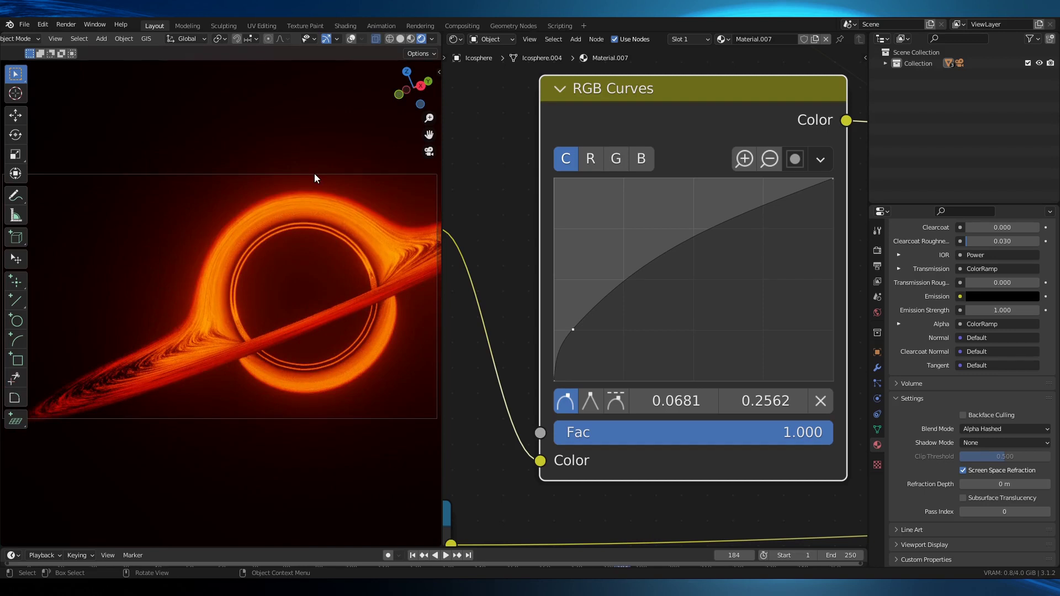
{"action": "key", "text": "ctrl+alt+space"}
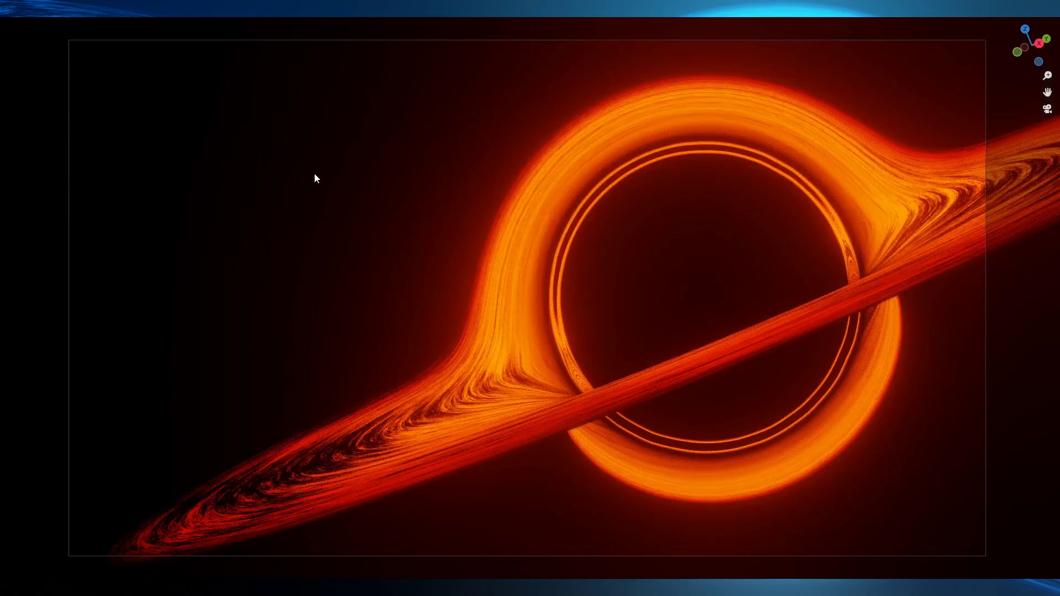
{"action": "key", "text": "ctrl+alt+space"}
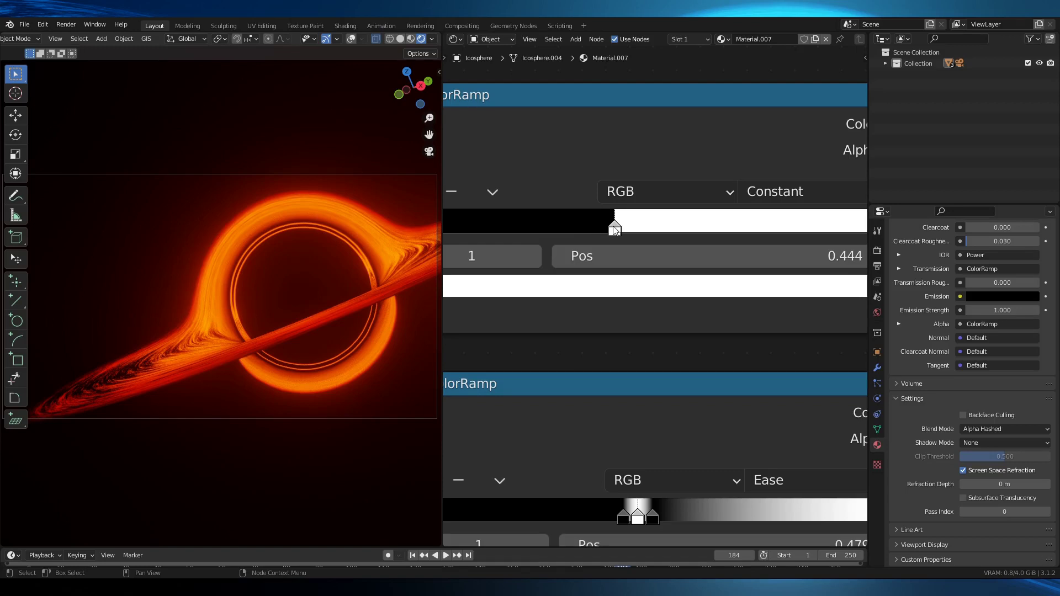
Step: Raise the top ColorRamp split to about 0.479 to thin the bright ring, and check it rendered
{"action": "left_click_drag", "start_coordinate": [611, 229], "coordinate": [628, 234]}
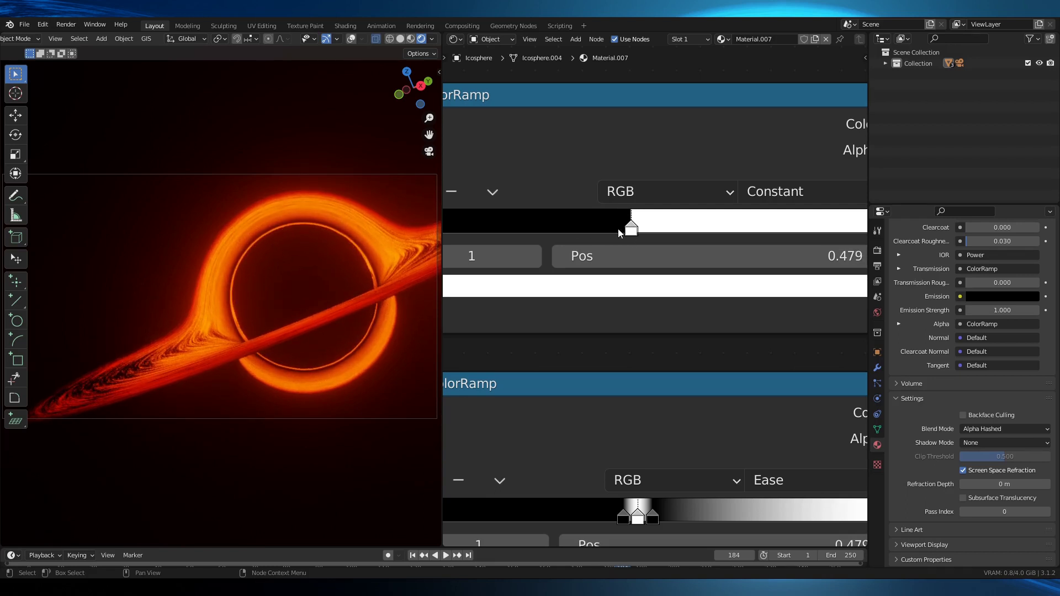
{"action": "left_click", "coordinate": [411, 40]}
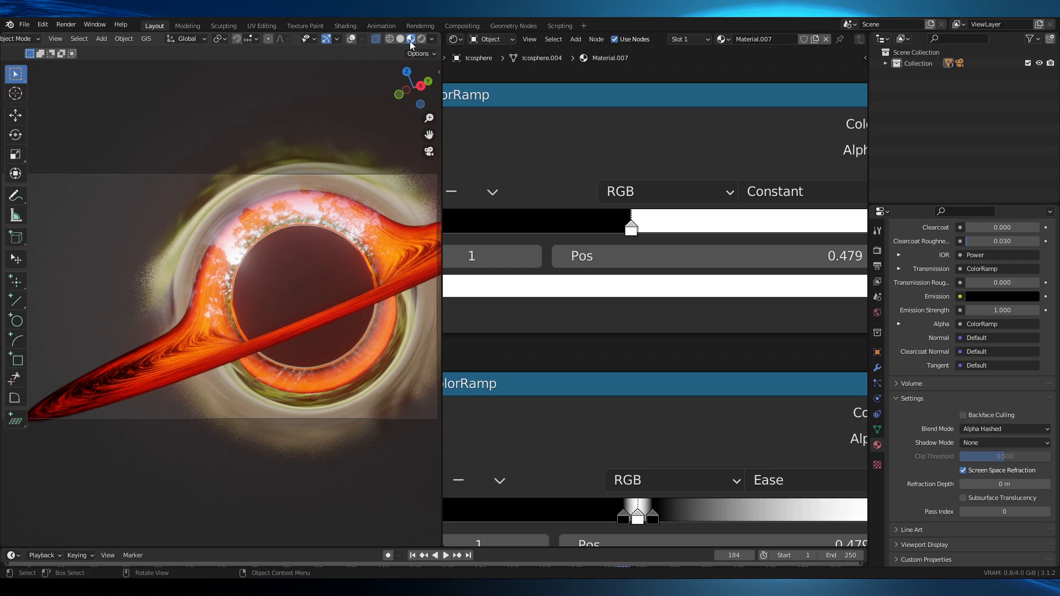
{"action": "left_click", "coordinate": [420, 39]}
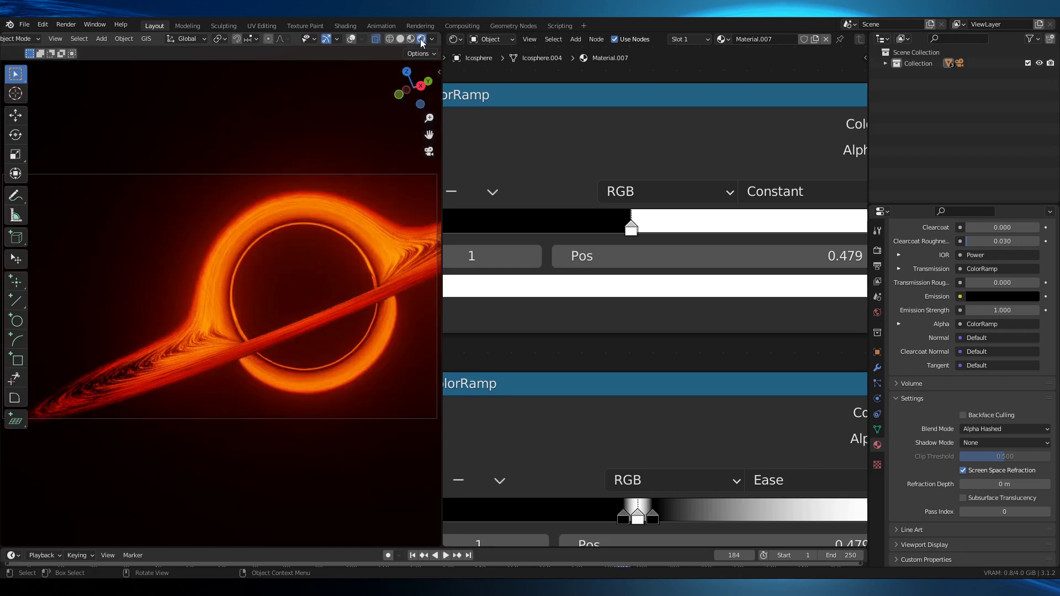
{"action": "scroll", "coordinate": [481, 215], "scroll_direction": "down", "scroll_amount": 4}
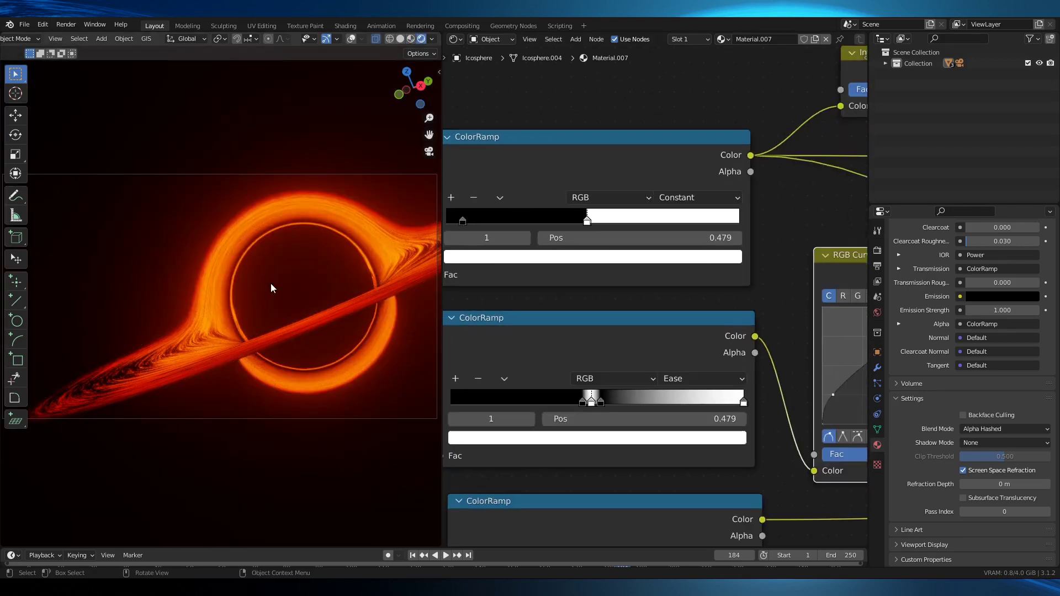
{"action": "key", "text": "ctrl+alt+space"}
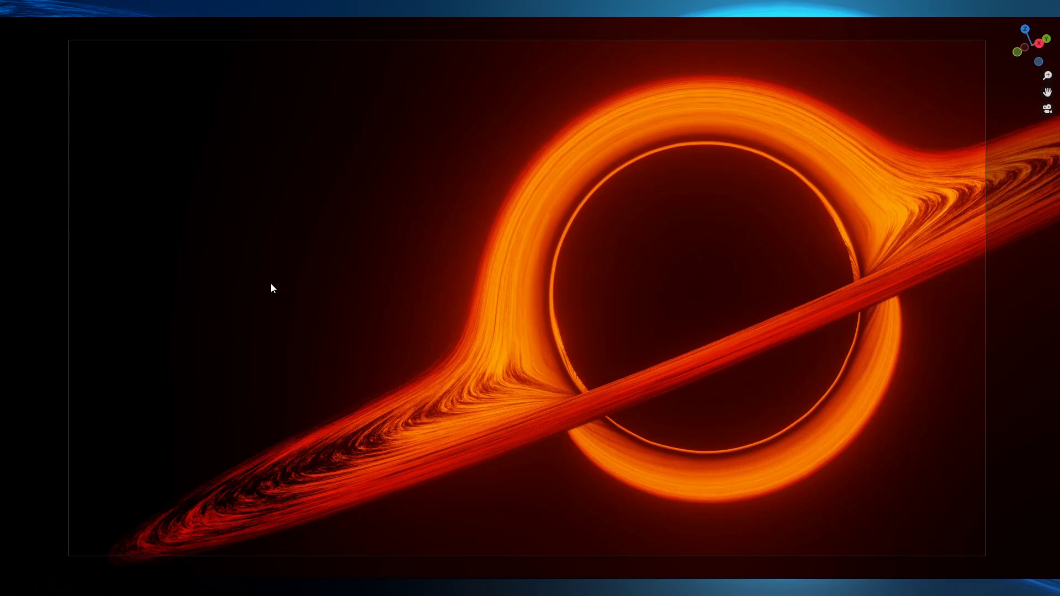
{"action": "key", "text": "ctrl+alt+space"}
{"action": "scroll", "coordinate": [610, 462], "scroll_direction": "up", "scroll_amount": 3}
Step: Change the disk ramp stop's colour from orange to deep blue
{"action": "left_click", "coordinate": [695, 235]}
{"action": "left_click_drag", "start_coordinate": [677, 348], "coordinate": [695, 339]}
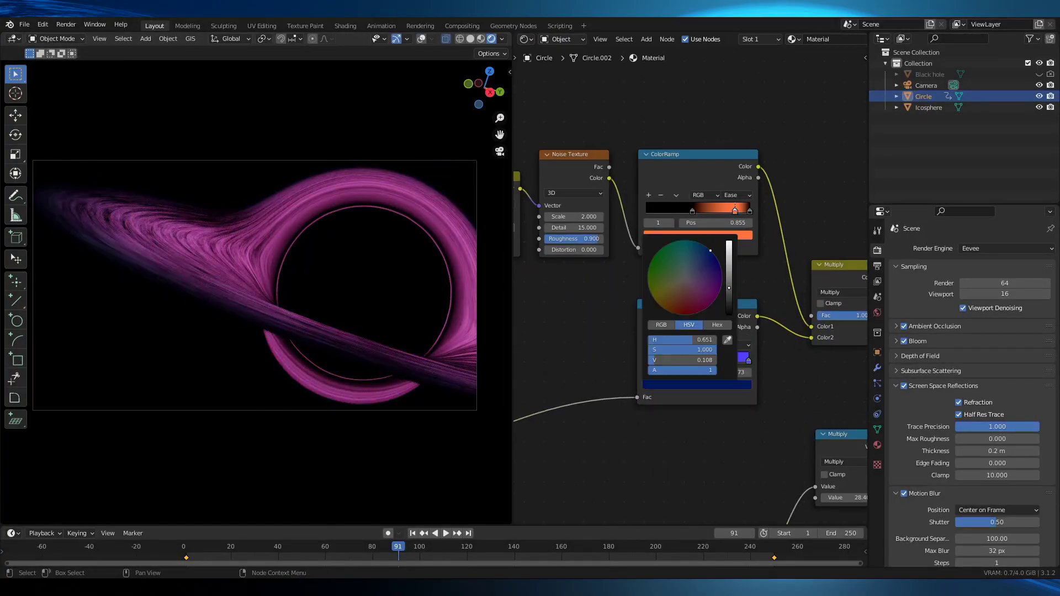
{"action": "left_click_drag", "start_coordinate": [710, 249], "coordinate": [688, 274]}
{"action": "scroll", "coordinate": [652, 359], "scroll_direction": "up", "scroll_amount": 2}
{"action": "left_click", "coordinate": [687, 166]}
Step: Move the top ramp's bright stop to about 0.768 and reach the second ramp's stop colour
{"action": "middle_click_drag", "start_coordinate": [673, 144], "coordinate": [673, 327]}
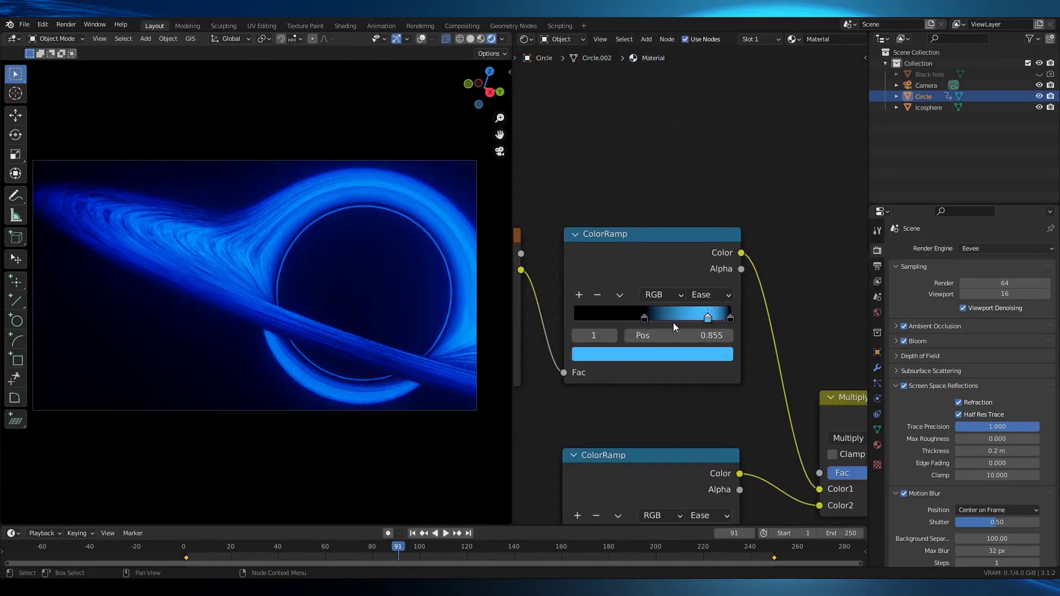
{"action": "left_click_drag", "start_coordinate": [673, 323], "coordinate": [659, 322]}
{"action": "middle_click_drag", "start_coordinate": [673, 323], "coordinate": [674, 132]}
{"action": "left_click", "coordinate": [655, 416]}
{"action": "mouse_move", "coordinate": [753, 484]}
{"action": "middle_mouse_down"}
{"action": "mouse_move", "coordinate": [703, 425]}
{"action": "mouse_move", "coordinate": [786, 327]}
{"action": "middle_mouse_up"}
{"action": "scroll", "coordinate": [745, 331], "scroll_direction": "up", "scroll_amount": 3}
Step: Set the bottom ramp's left stop to 0.041 and the top ramp's left stop to 0.450
{"action": "left_click_drag", "start_coordinate": [556, 419], "coordinate": [563, 418]}
{"action": "left_click_drag", "start_coordinate": [557, 180], "coordinate": [634, 180]}
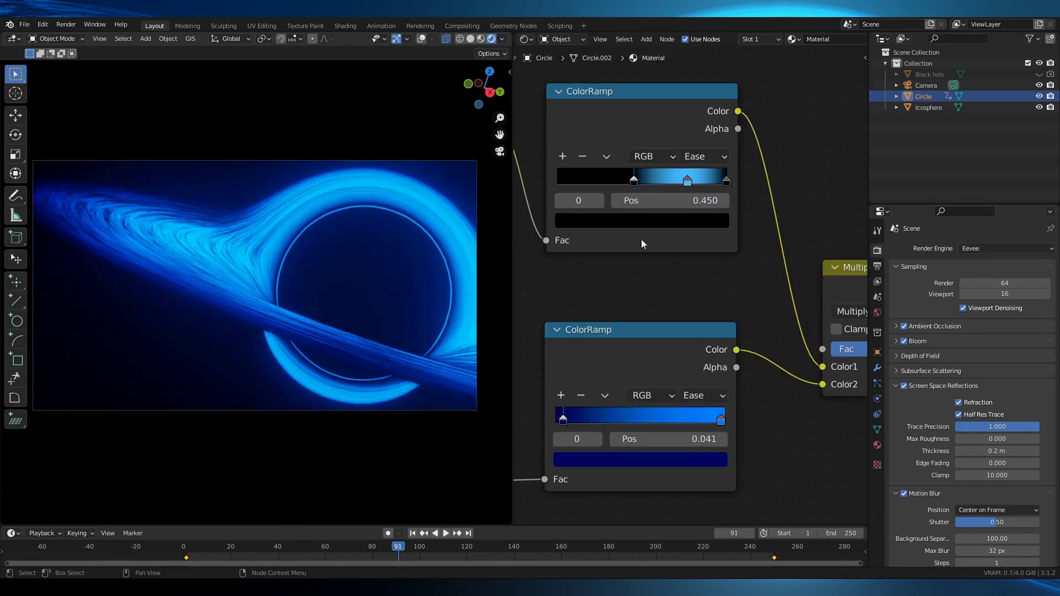
{"action": "scroll", "coordinate": [641, 243], "scroll_direction": "down", "scroll_amount": 3}
{"action": "scroll", "coordinate": [680, 329], "scroll_direction": "up", "scroll_amount": 3}
{"action": "mouse_move", "coordinate": [665, 285]}
{"action": "middle_mouse_down"}
{"action": "mouse_move", "coordinate": [536, 234]}
{"action": "mouse_move", "coordinate": [596, 397]}
{"action": "middle_mouse_up"}
{"action": "left_click", "coordinate": [630, 174]}
{"action": "left_click", "coordinate": [663, 174]}
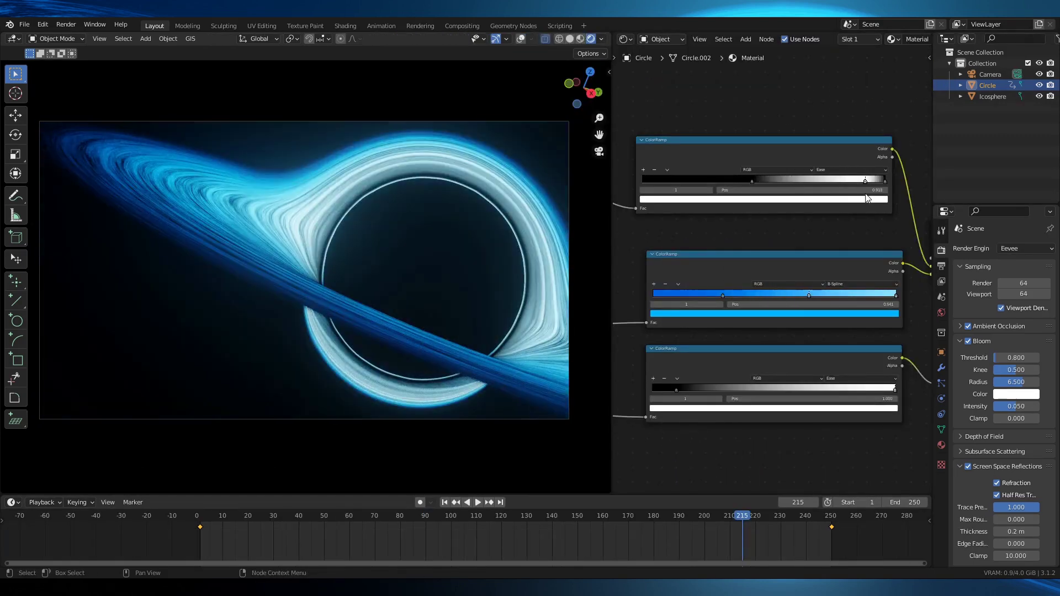
Step: Slide the top ramp's white stop left and make it black, shift the middle ramp's stops right, and remove the purple stop
{"action": "left_click_drag", "start_coordinate": [865, 181], "coordinate": [826, 181]}
{"action": "left_click", "coordinate": [761, 182]}
{"action": "left_click_drag", "start_coordinate": [809, 295], "coordinate": [826, 296]}
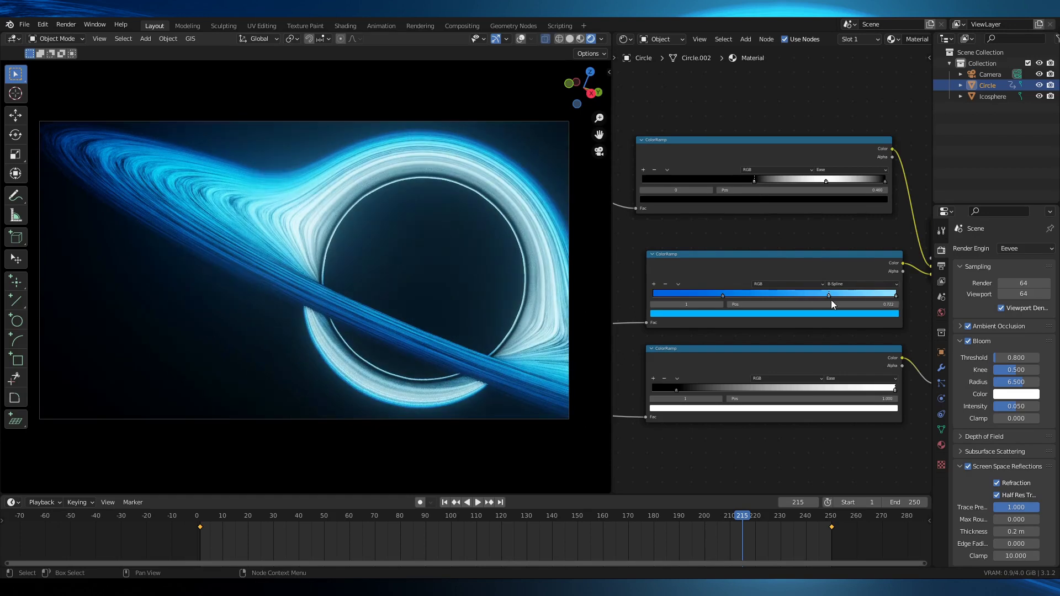
{"action": "mouse_move", "coordinate": [722, 296]}
{"action": "left_mouse_down"}
{"action": "mouse_move", "coordinate": [766, 297]}
{"action": "mouse_move", "coordinate": [697, 305]}
{"action": "mouse_move", "coordinate": [774, 297]}
{"action": "left_mouse_up"}
{"action": "left_click", "coordinate": [666, 285]}
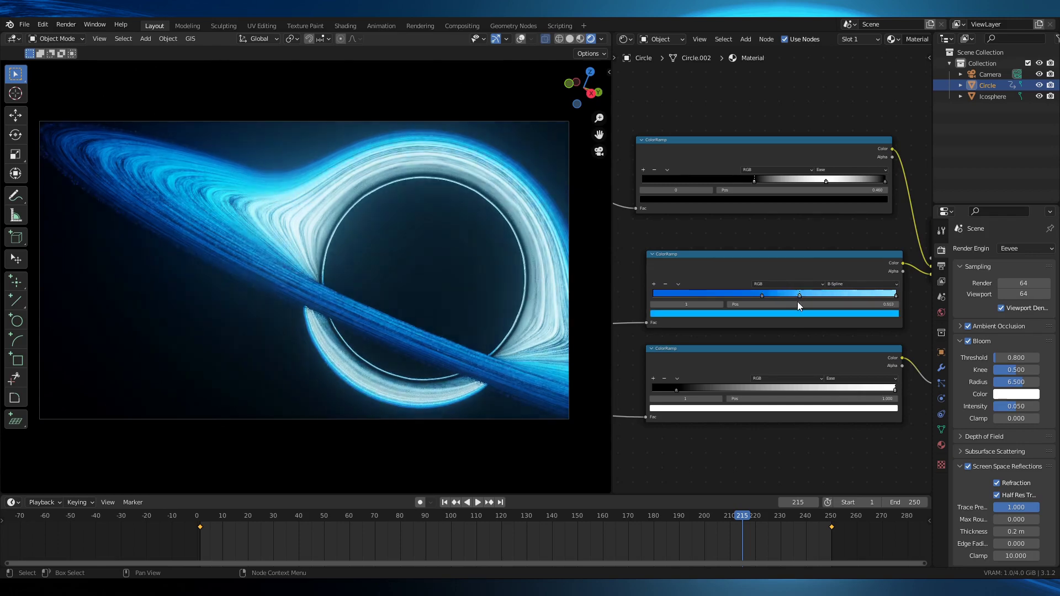